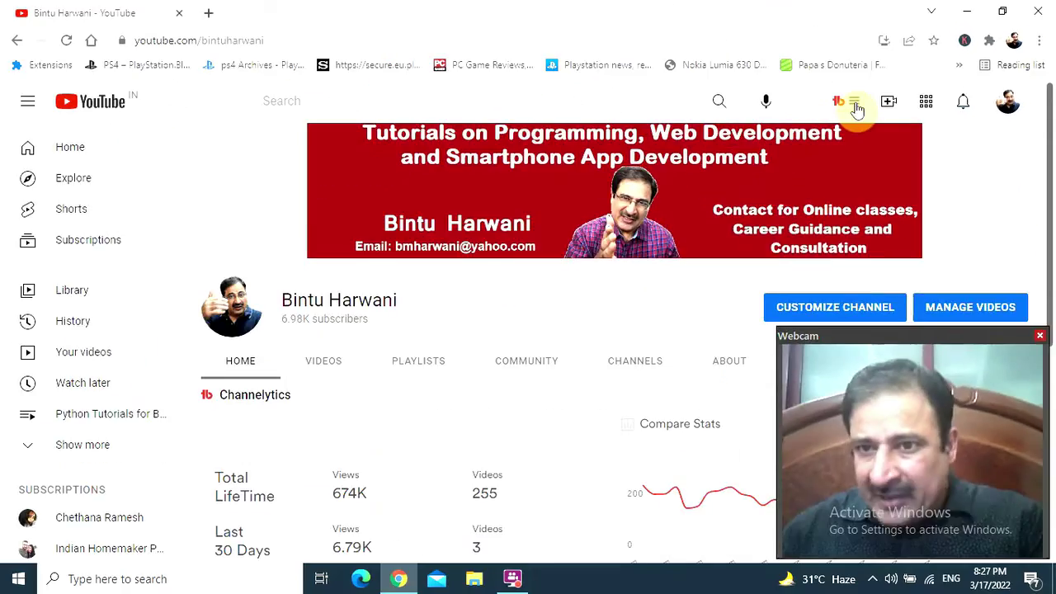
Look through the TubeBuddy extension tools on the YouTube channel page, including Keyword Explorer
left_click(381, 318)
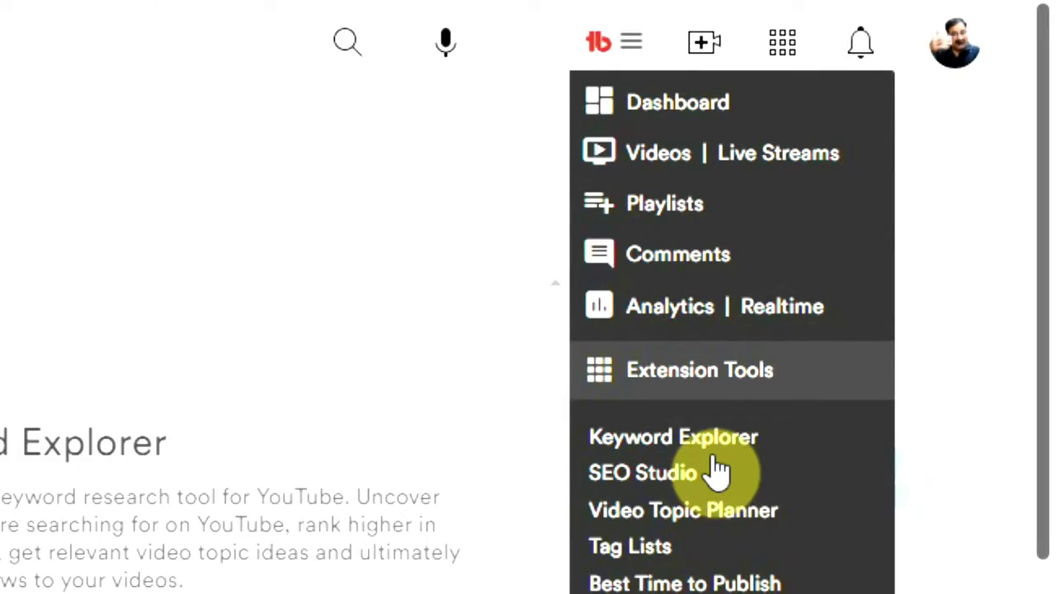
left_click(714, 437)
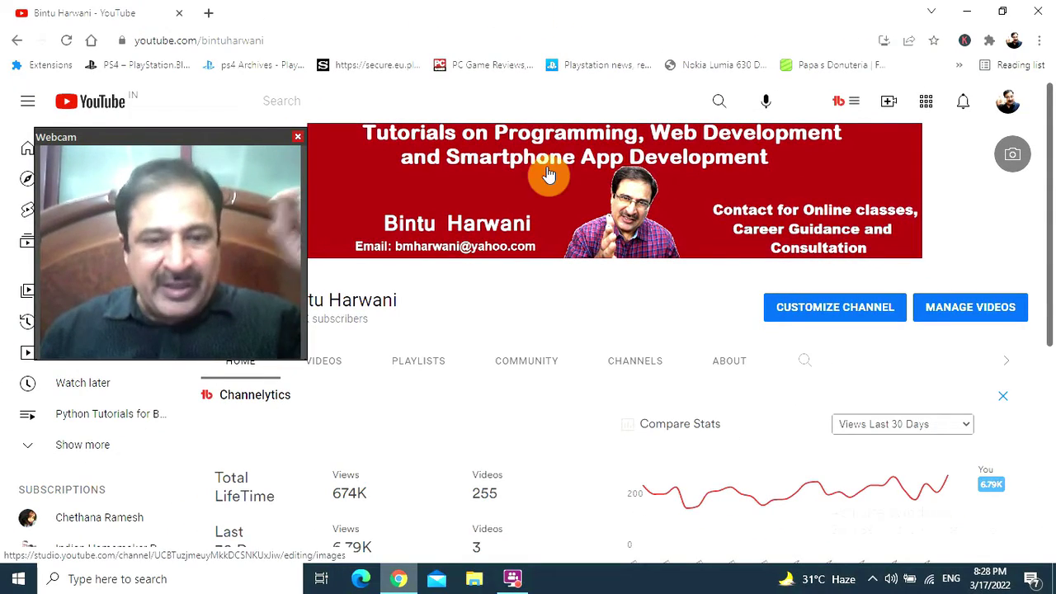
Open the "Hindi Tuple Methods In Python" video from the channel's uploads
scroll(545, 175, "down", 5)
left_click_drag(127, 131, 642, 108)
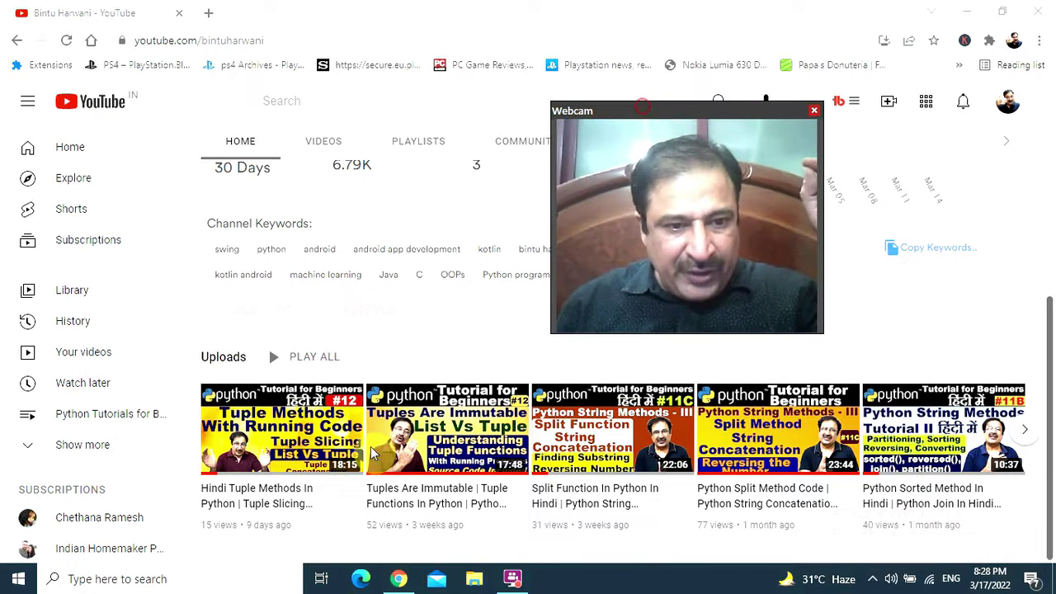
mouse_move(275, 429)
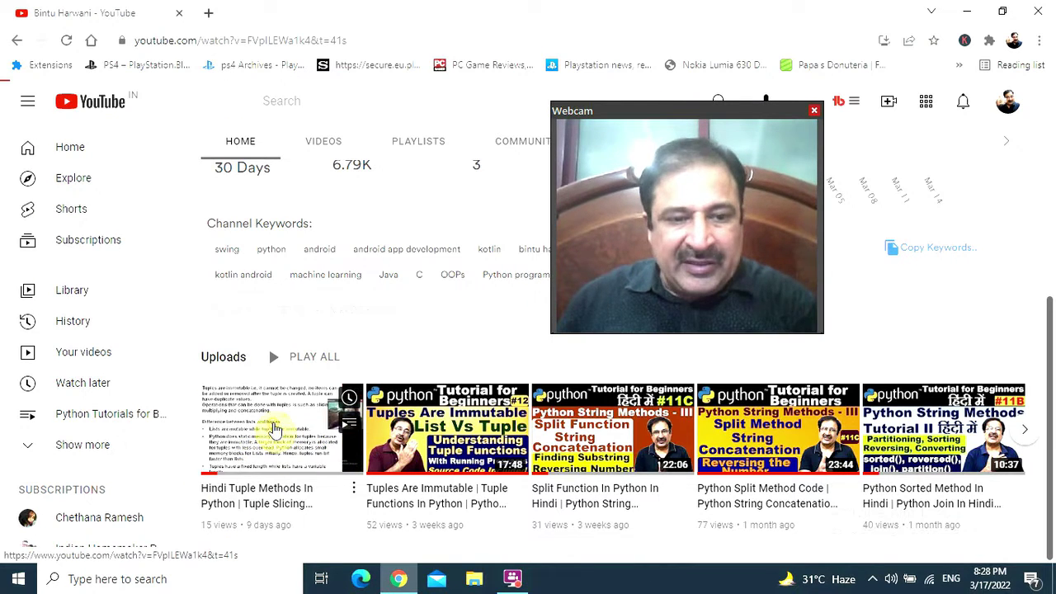
left_click(275, 428)
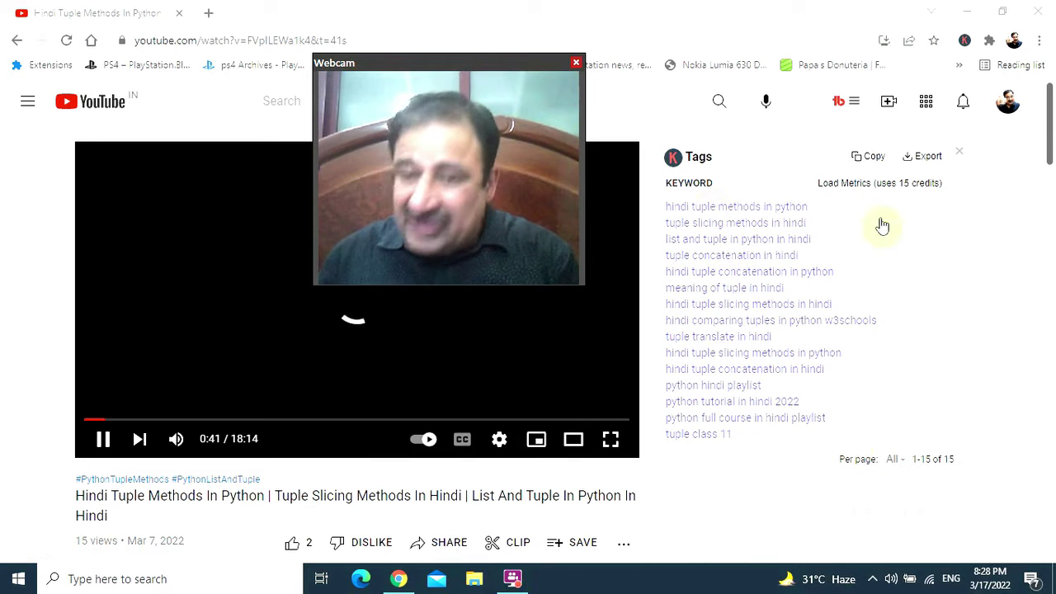
Load the ranked tags in the video's Videolytics section and examine its SEO figures, best practices and tag rankings
scroll(858, 290, "down", 3)
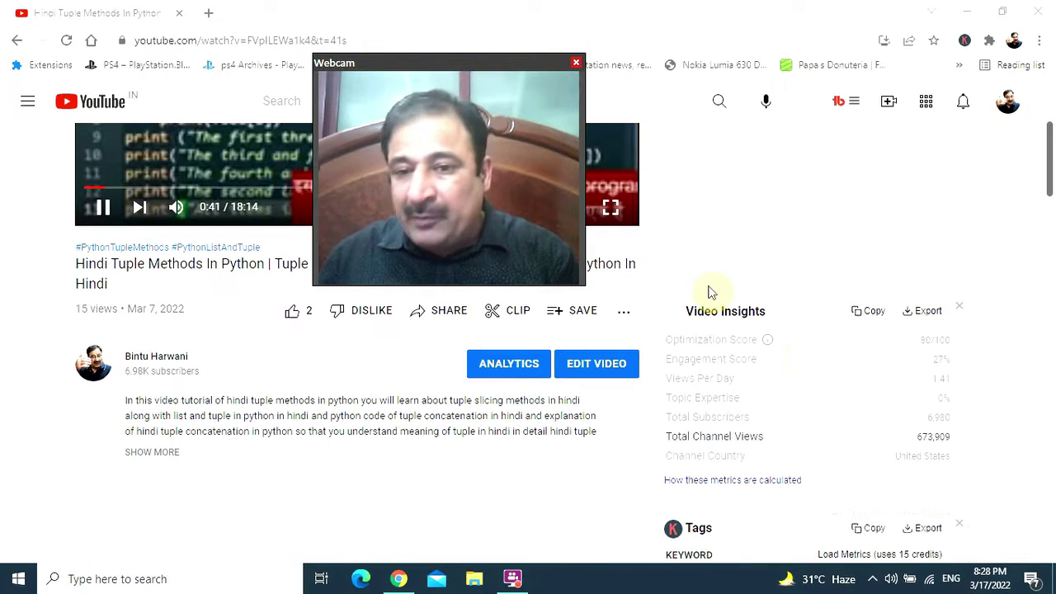
scroll(866, 328, "down", 3)
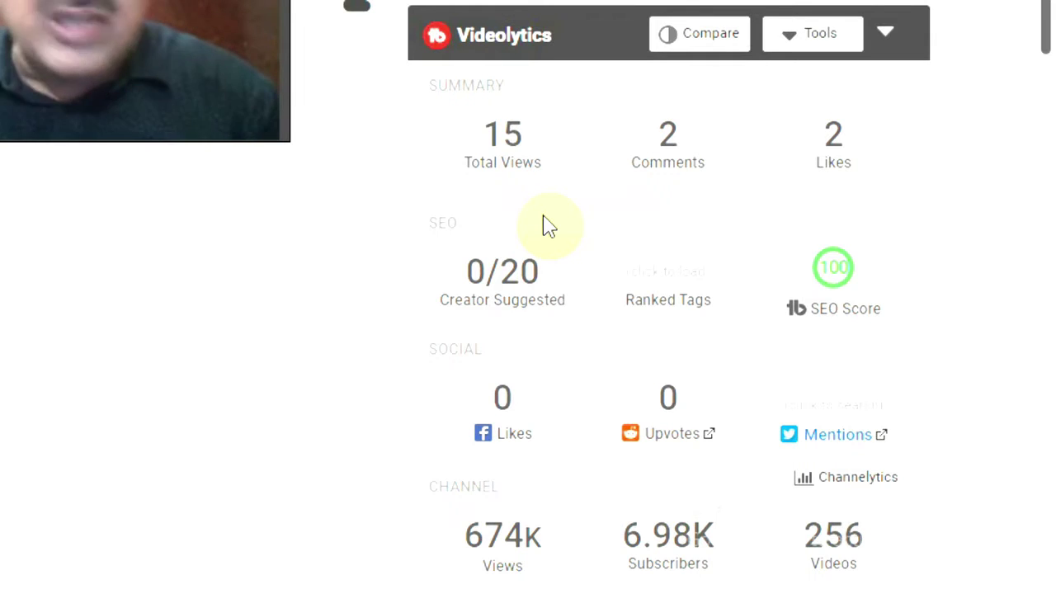
scroll(578, 206, "down", 2)
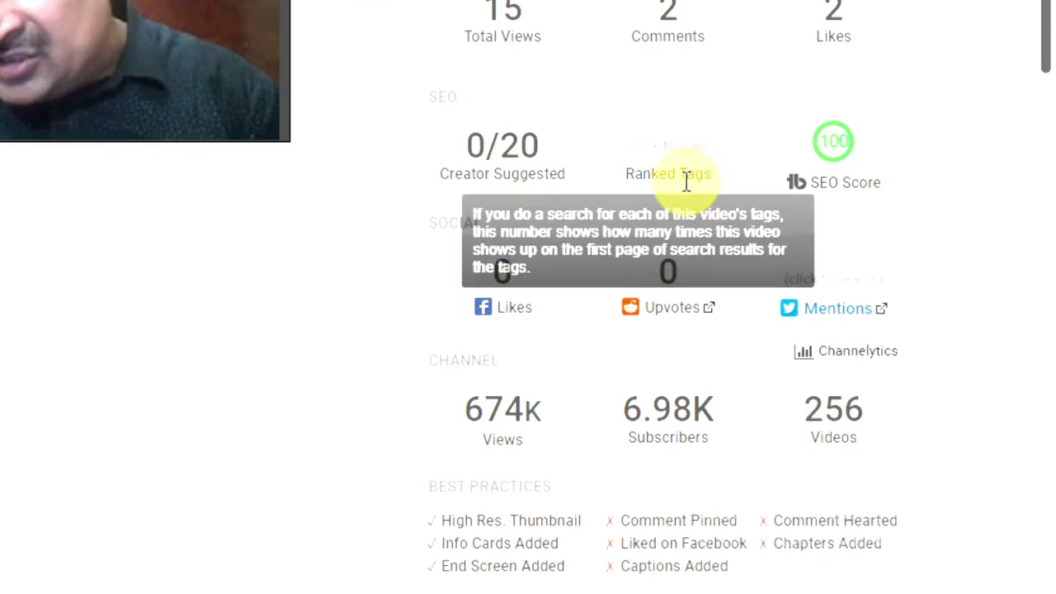
mouse_move(691, 165)
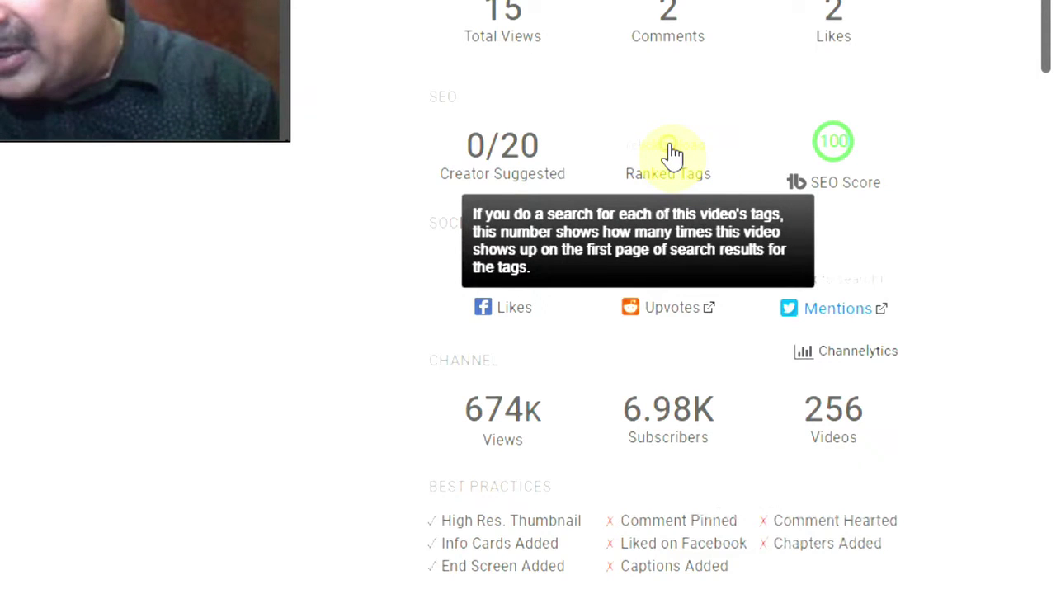
scroll(875, 157, "down", 4)
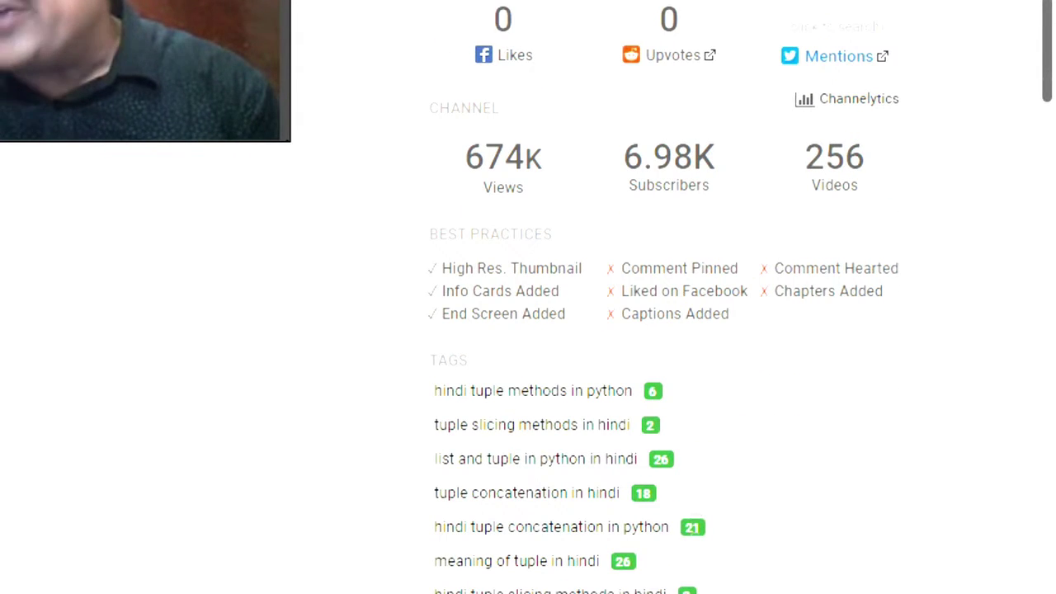
scroll(788, 89, "down", 5)
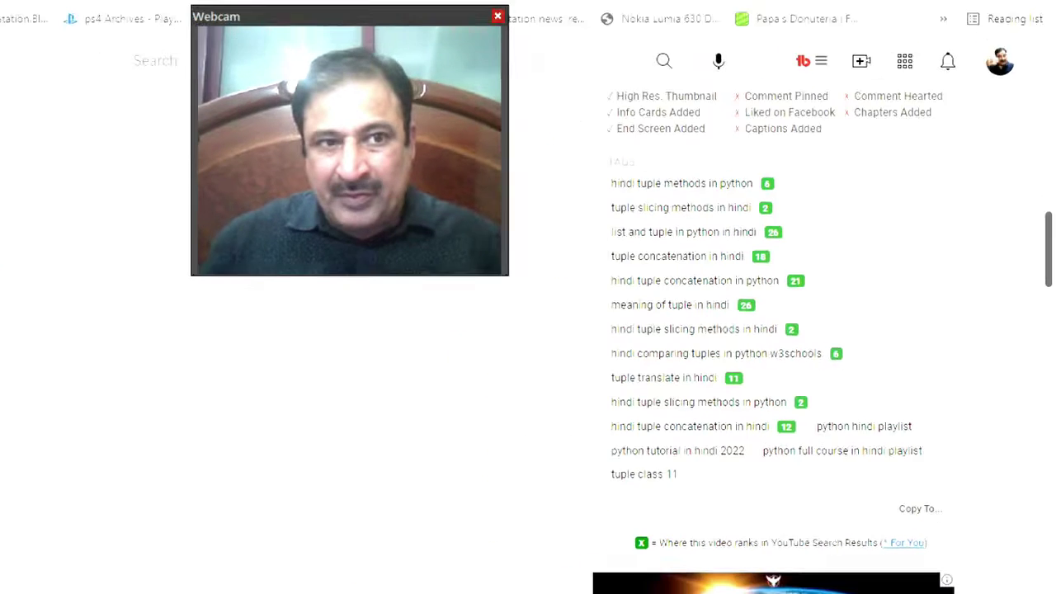
Open youtube.com in a new browser tab, then return to the video's ranked tag list
left_click(206, 14)
left_click(212, 33)
type("yo")
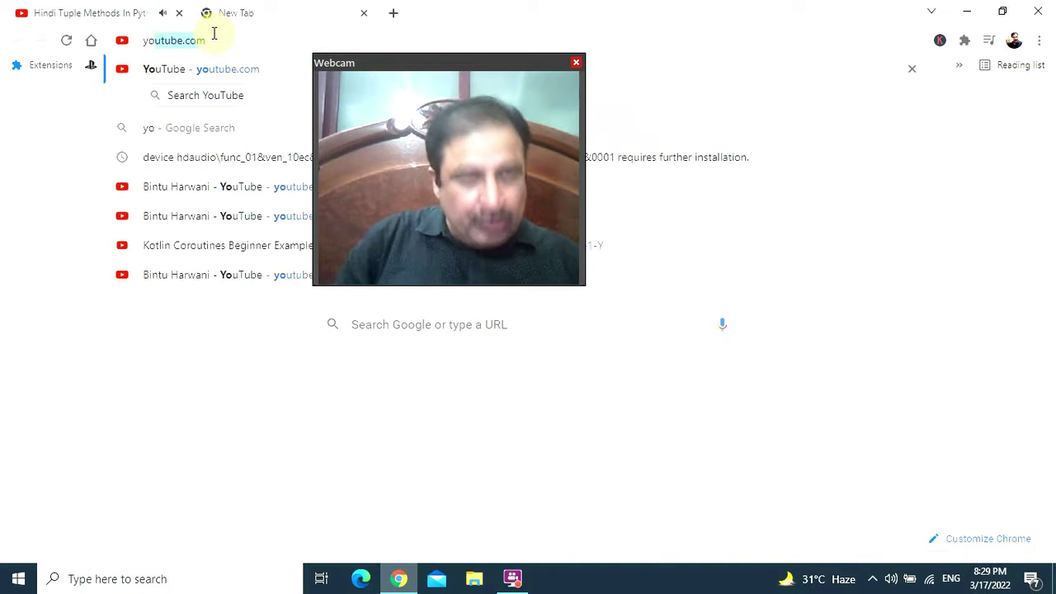
key("Return")
left_click_drag(468, 63, 163, 291)
left_click(102, 14)
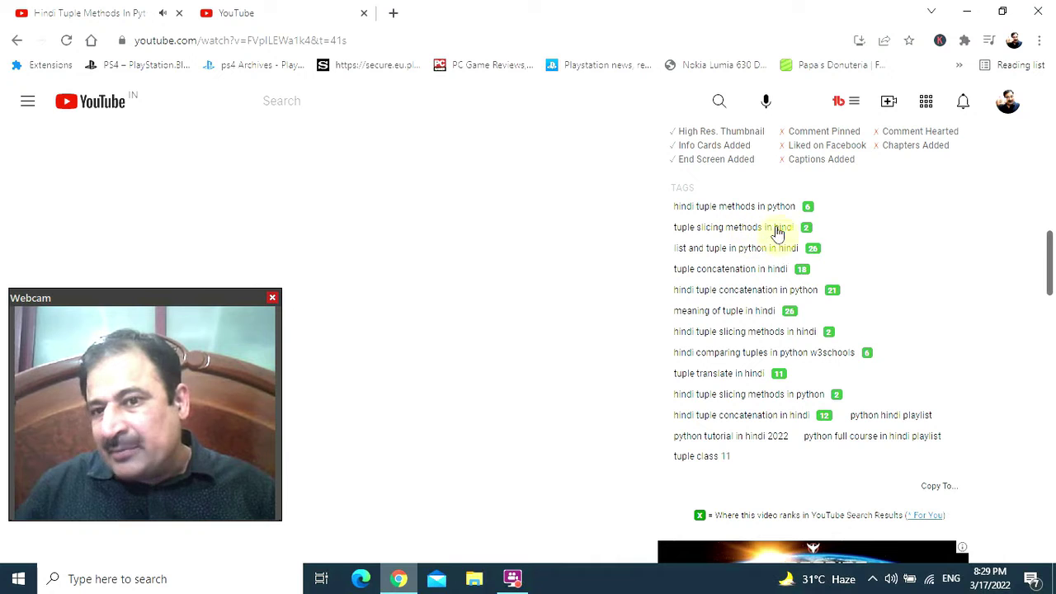
Search YouTube for "tuple slicing methods in hindi" and check the video's position in the results
left_click(247, 13)
left_click(371, 100)
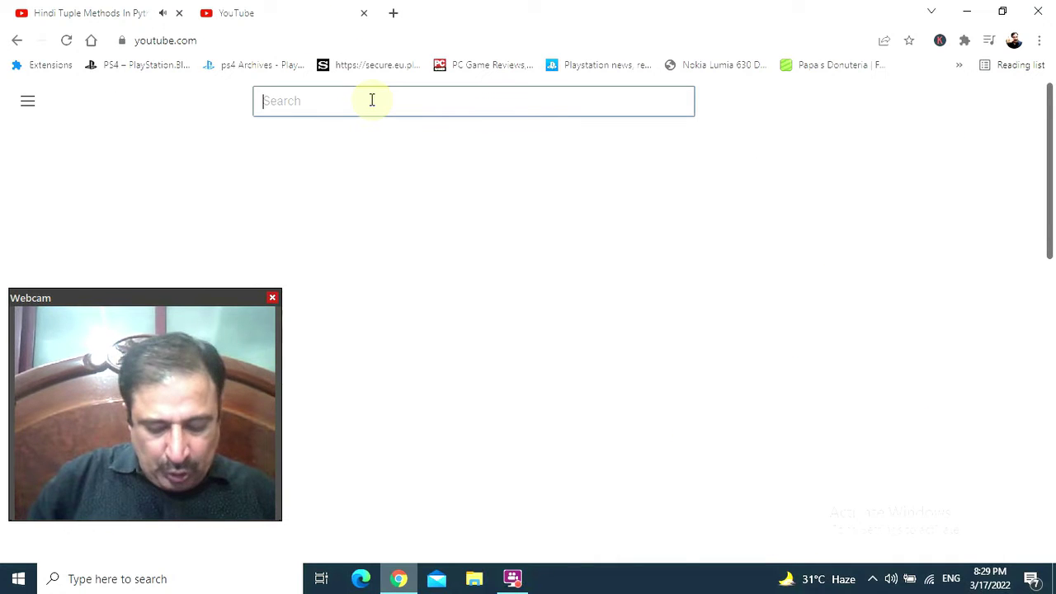
type("tuple ")
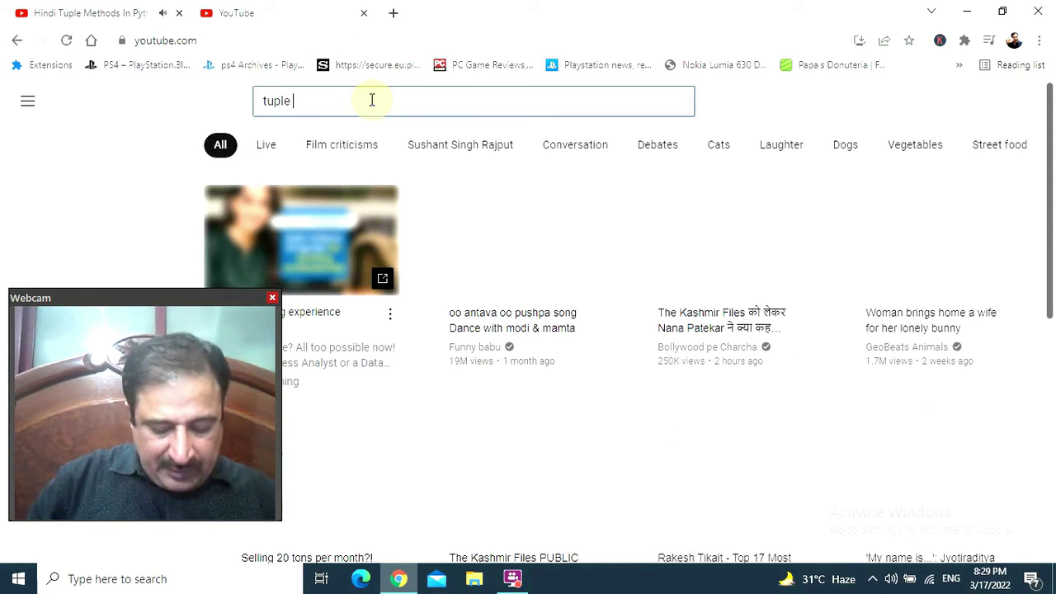
type("slicing methods in hindi")
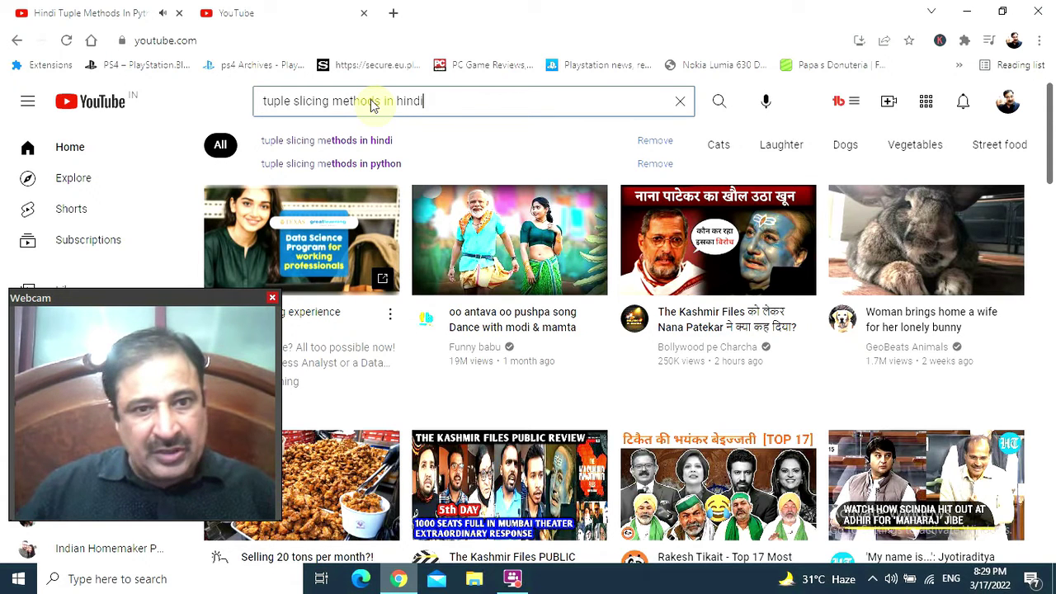
left_click(388, 137)
left_click_drag(220, 299, 935, 67)
scroll(576, 420, "down", 2)
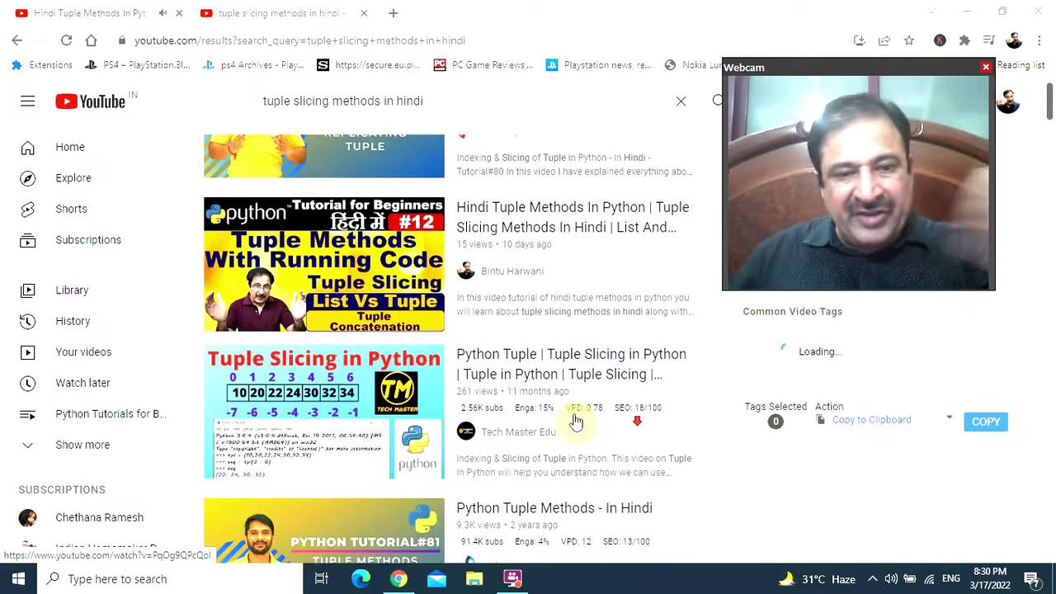
scroll(514, 302, "down", 1)
scroll(519, 243, "up", 3)
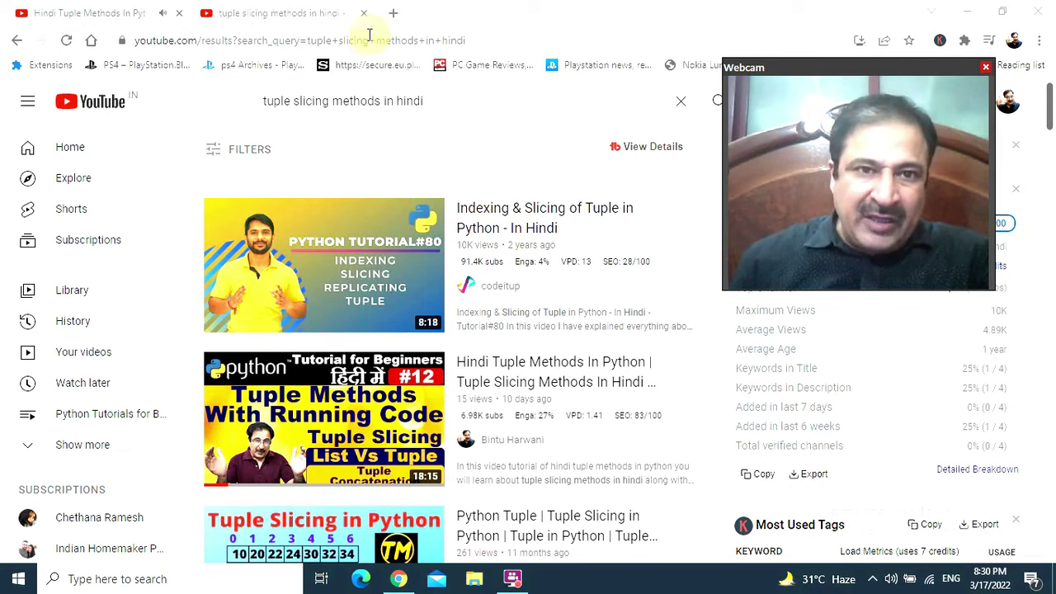
Open google.com in a new browser tab
left_click(390, 15)
type("go")
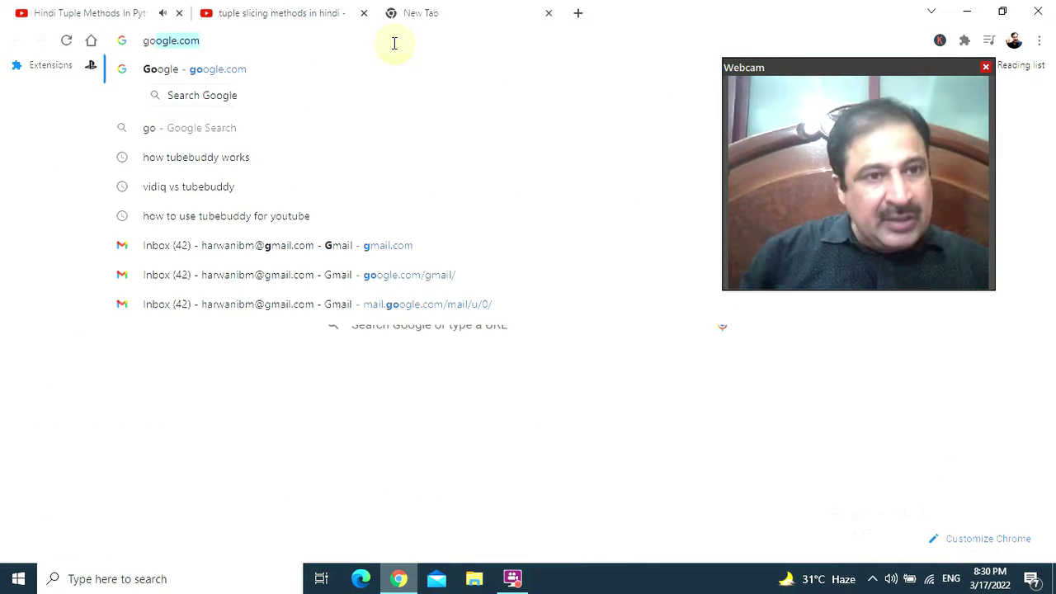
key("Return")
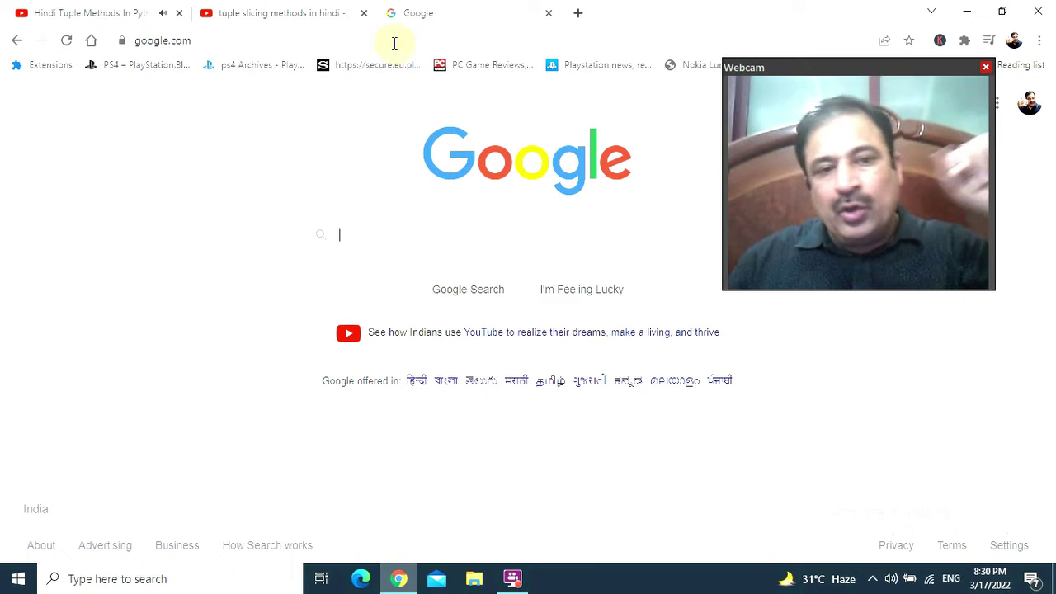
Search Google for "how does tubebuddy work" using the matching suggestion for "how tubebuddy"
left_click(380, 235)
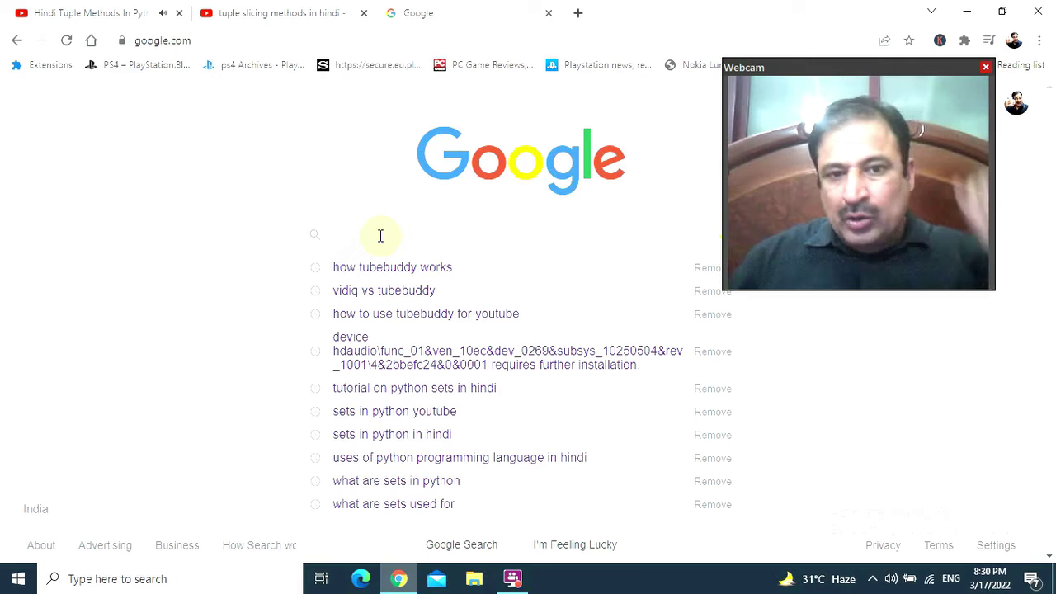
type("how tube")
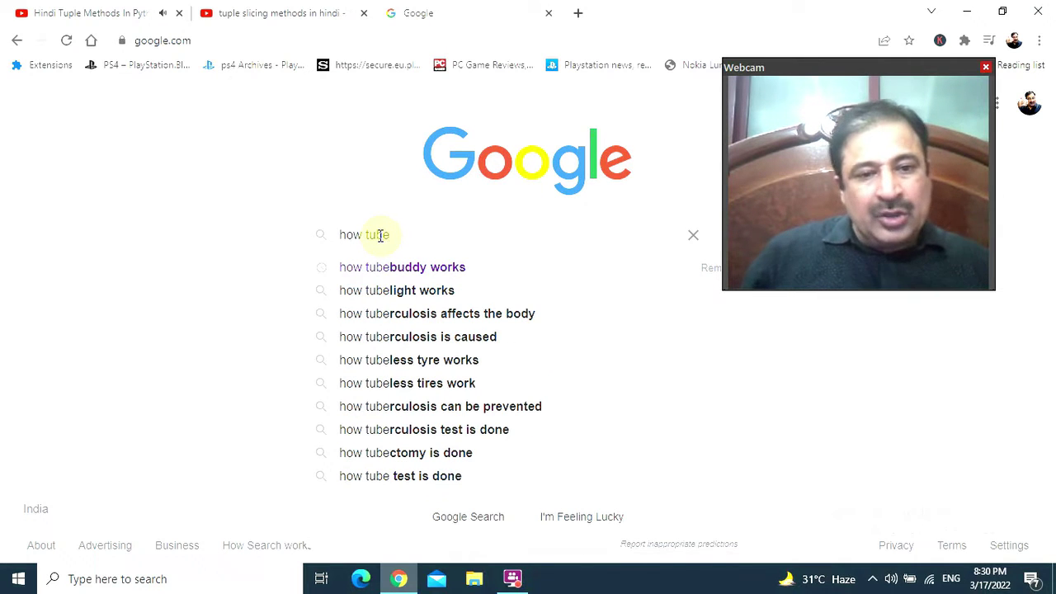
type("b")
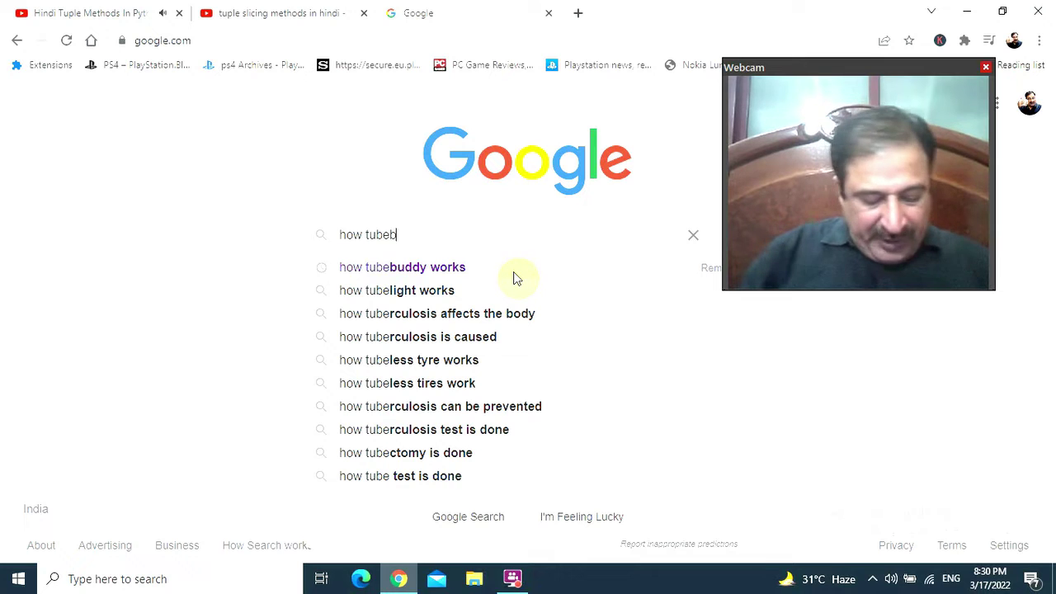
type("uddy")
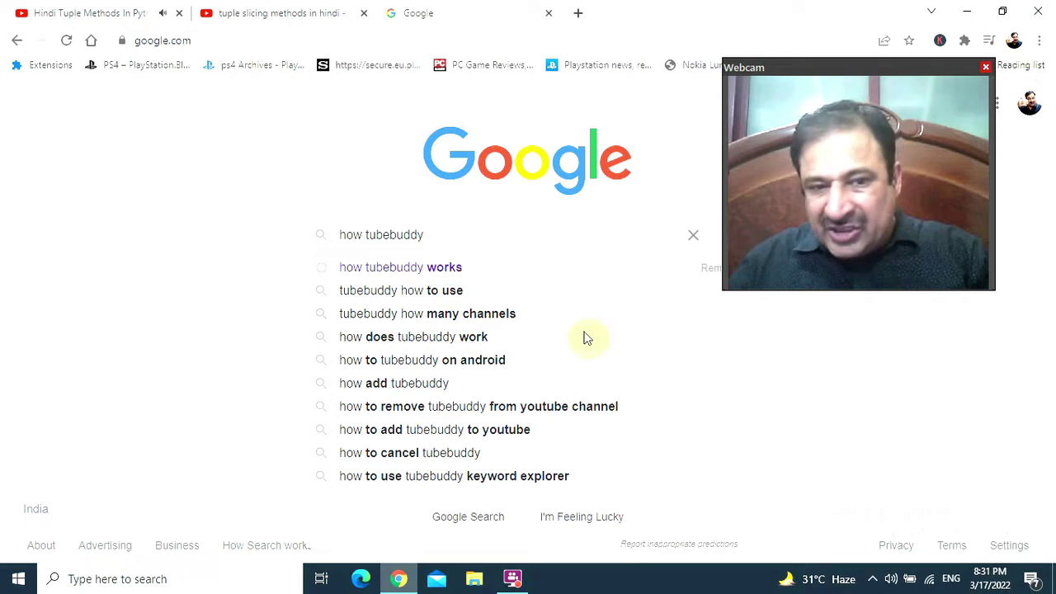
left_click(473, 334)
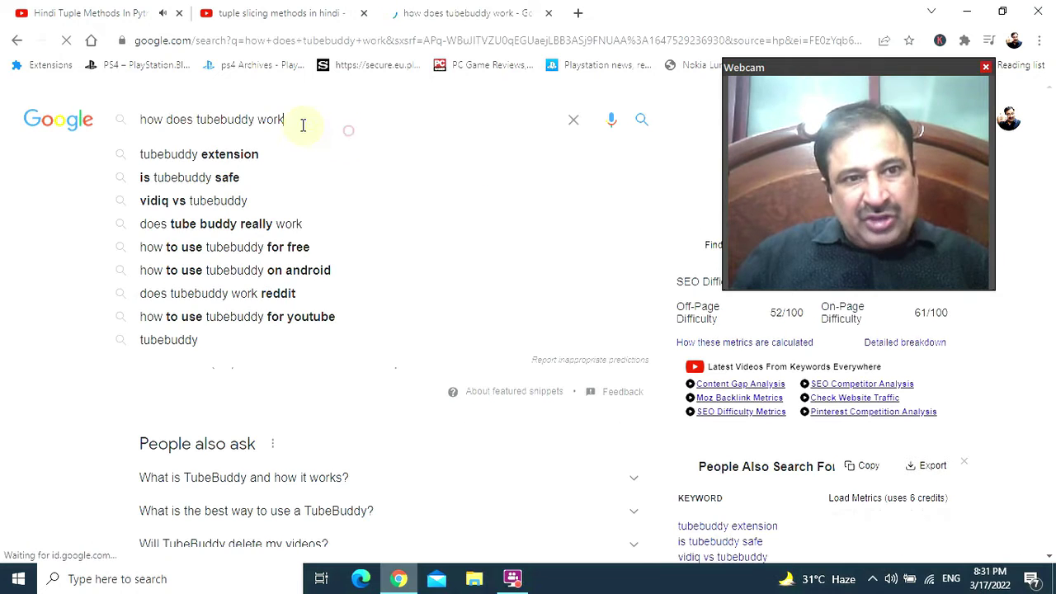
Copy the query "how does tubebuddy work" from Google and paste it into a new Notepad document
left_click_drag(302, 124, 120, 119)
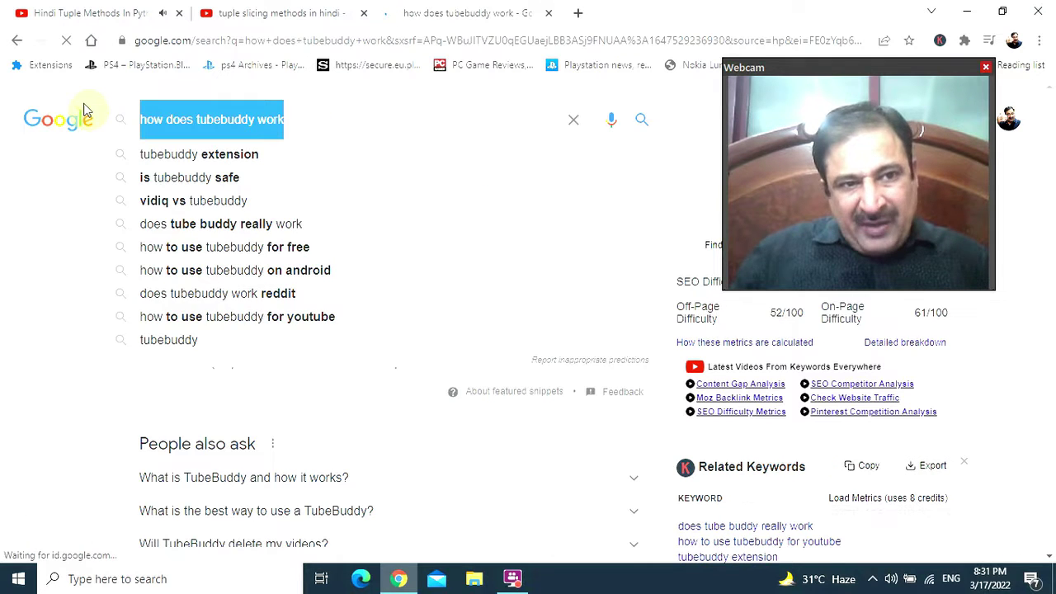
left_click(85, 579)
type("note")
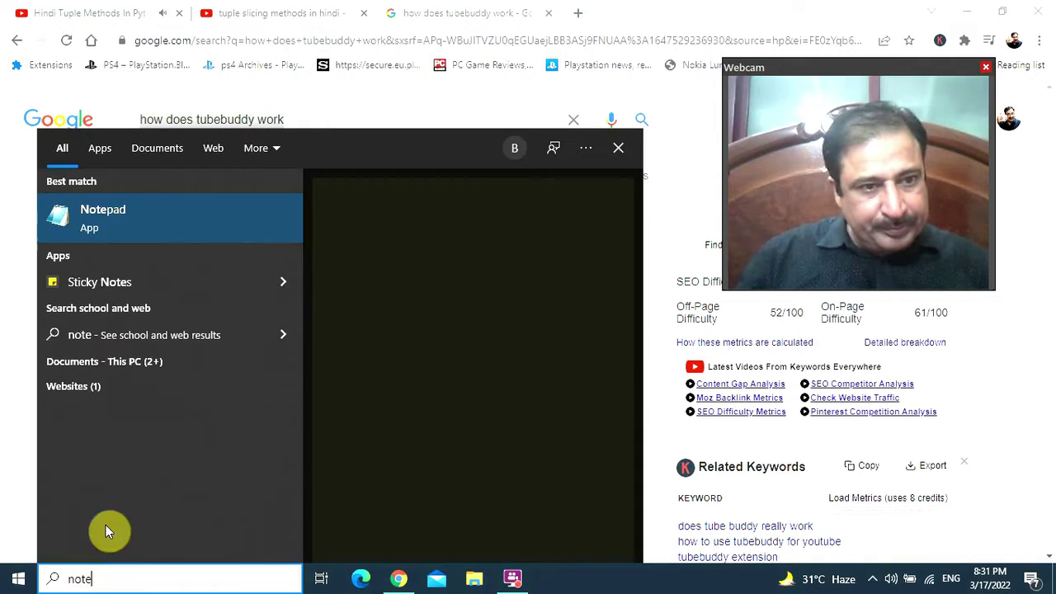
left_click(123, 219)
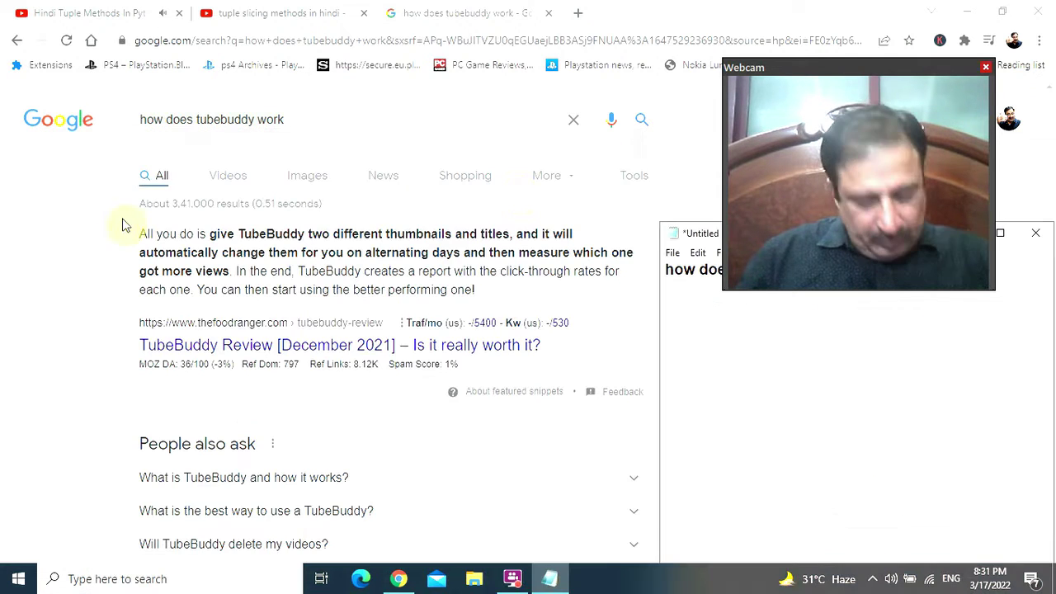
left_click_drag(809, 78, 721, 33)
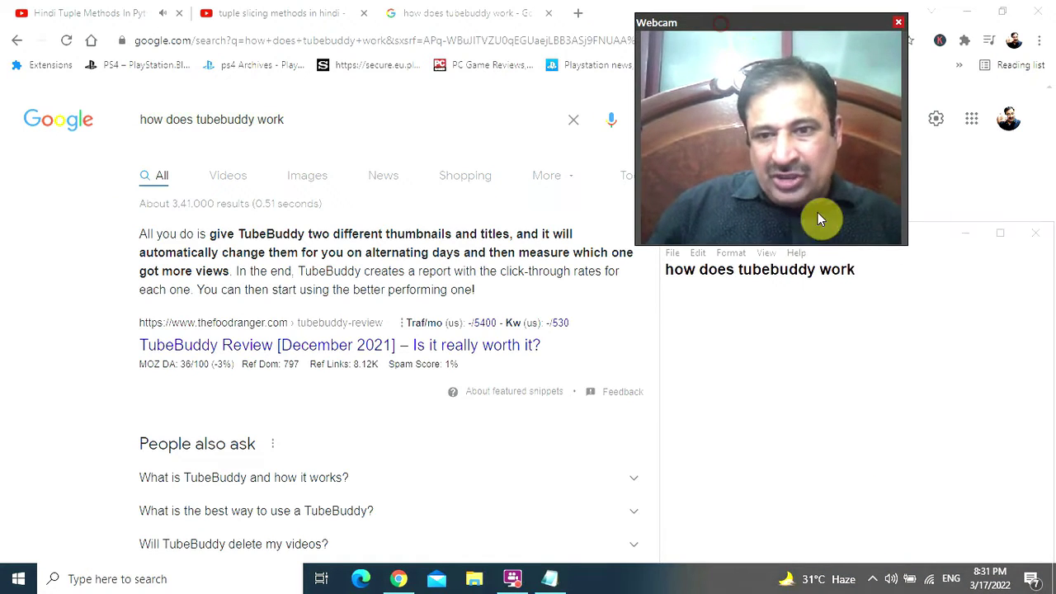
Copy the related TubeBuddy searches from the end of the Google results into the Notepad list and delete the surplus text
scroll(289, 450, "down", 3)
scroll(288, 450, "down", 15)
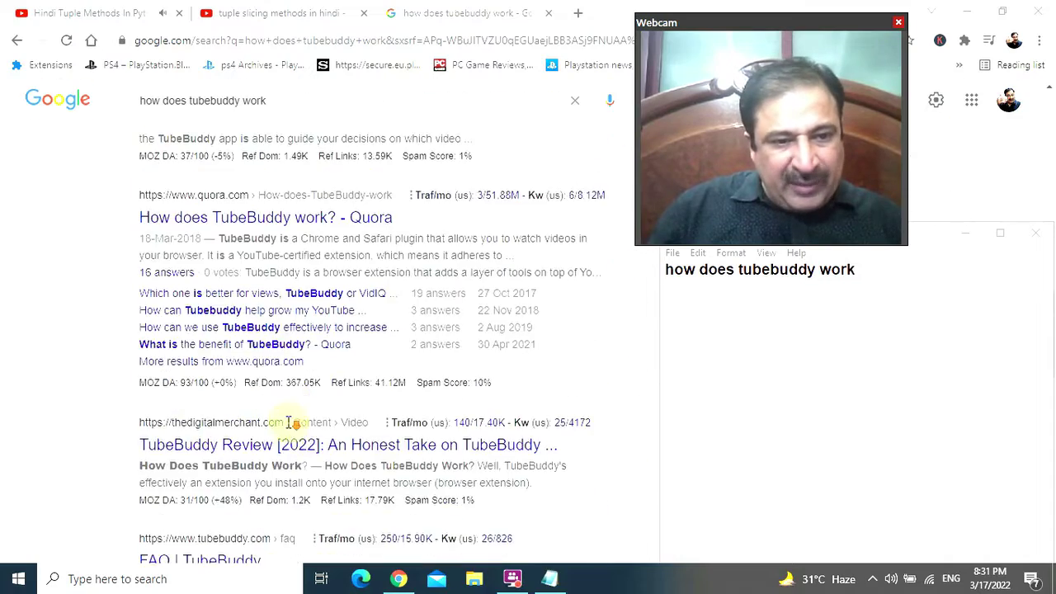
scroll(291, 418, "down", 6)
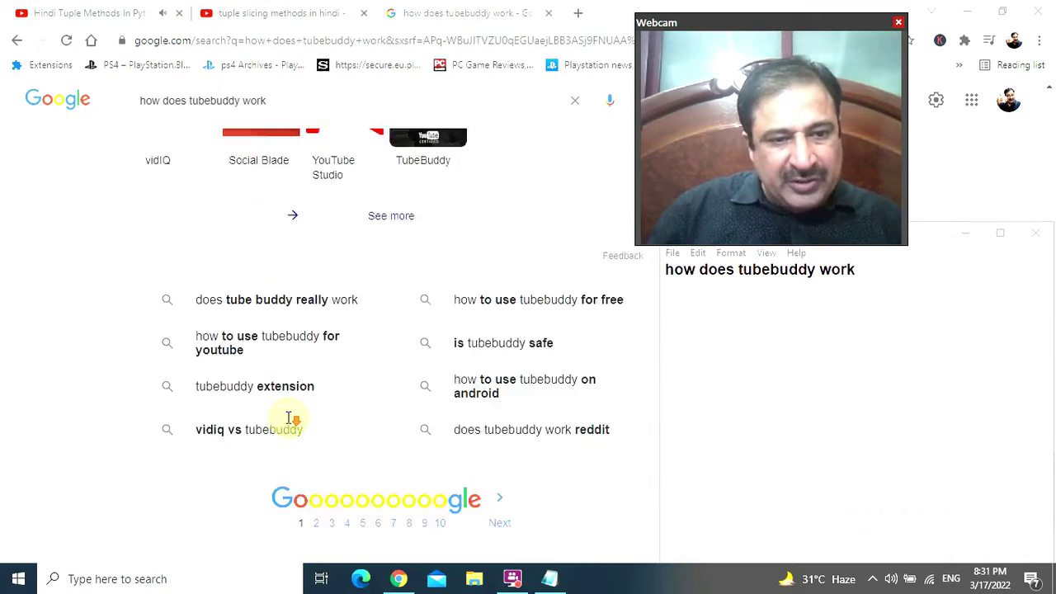
left_click(637, 377)
left_click_drag(584, 370, 227, 233)
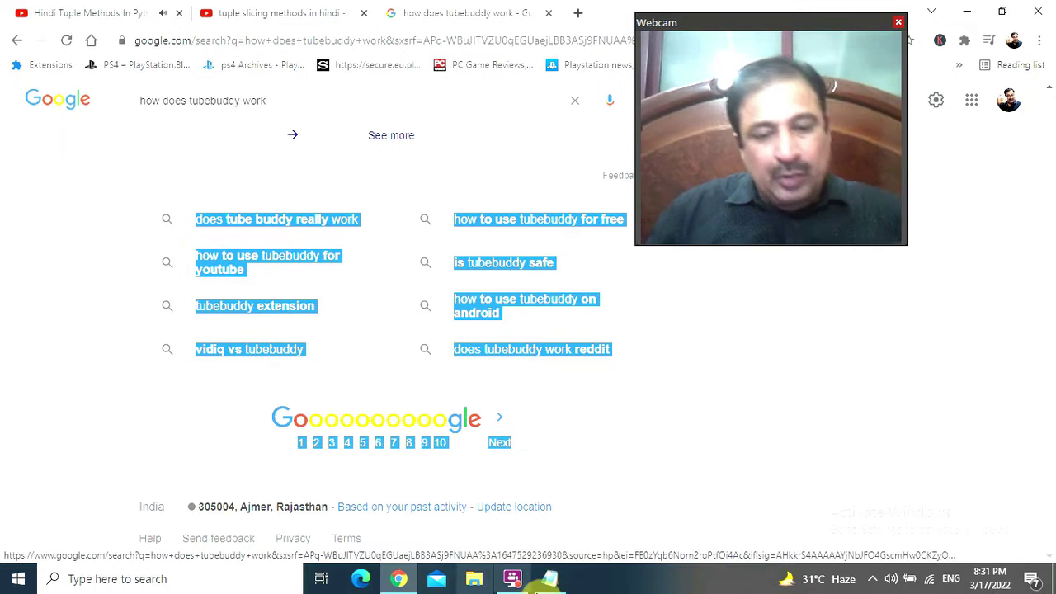
left_click(550, 579)
key("ctrl+v")
left_click_drag(132, 387, 80, 222)
key("BackSpace")
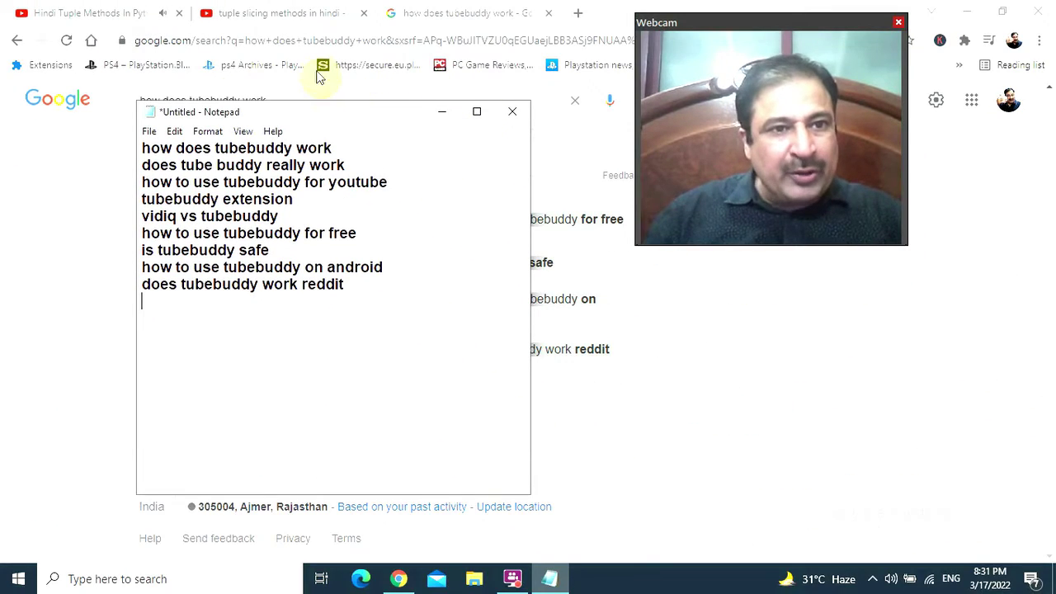
Load youtube.com in the browser tab holding the Google results
left_click(297, 40)
type("you")
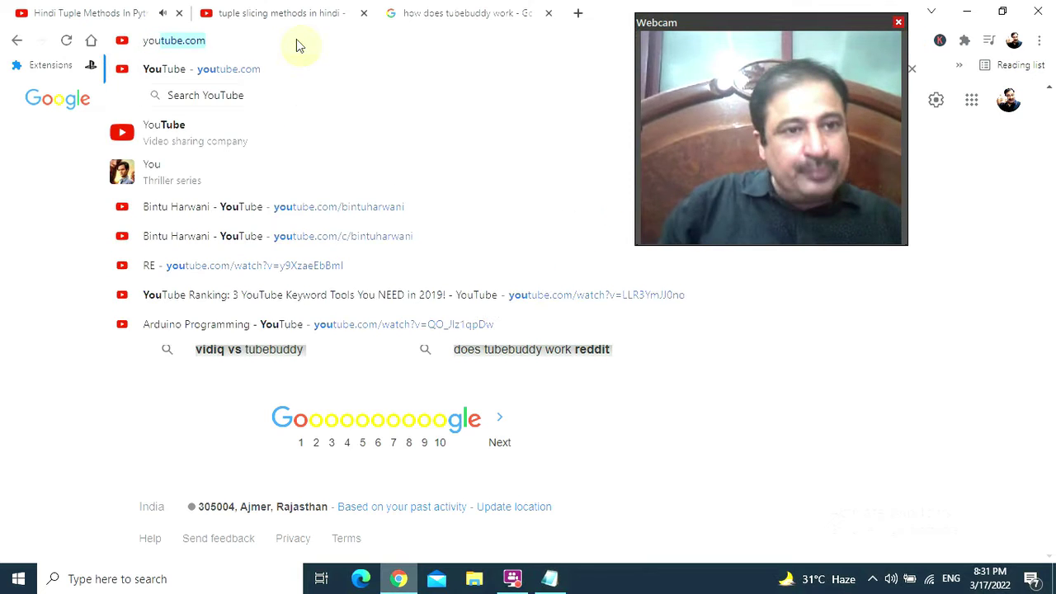
key("Return")
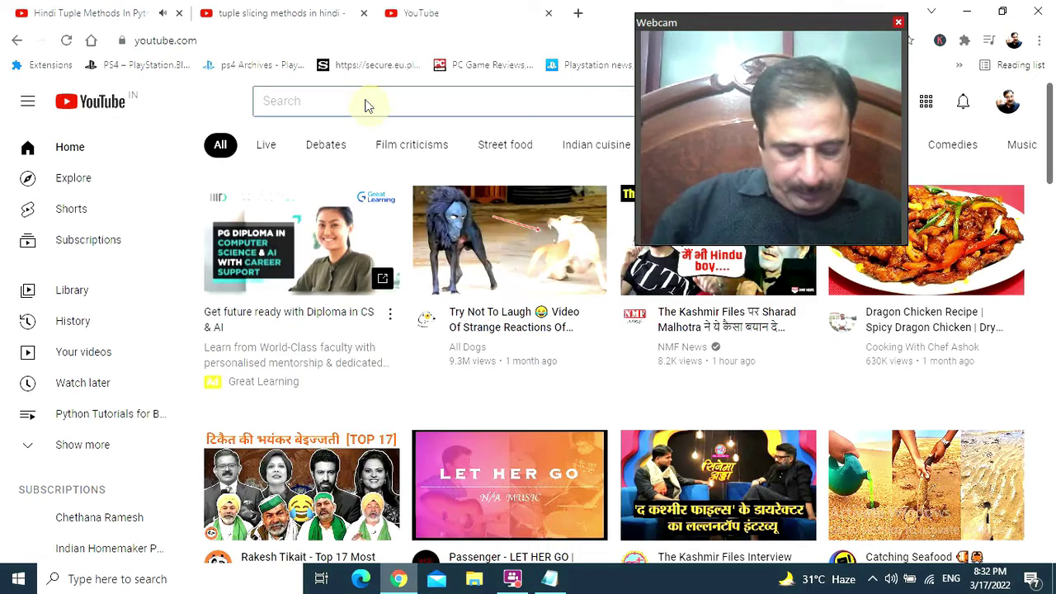
Search YouTube for "tubebuddy for youtube" using the matching suggestion for "tubebudy"
left_click(367, 105)
type("_ tubebudy")
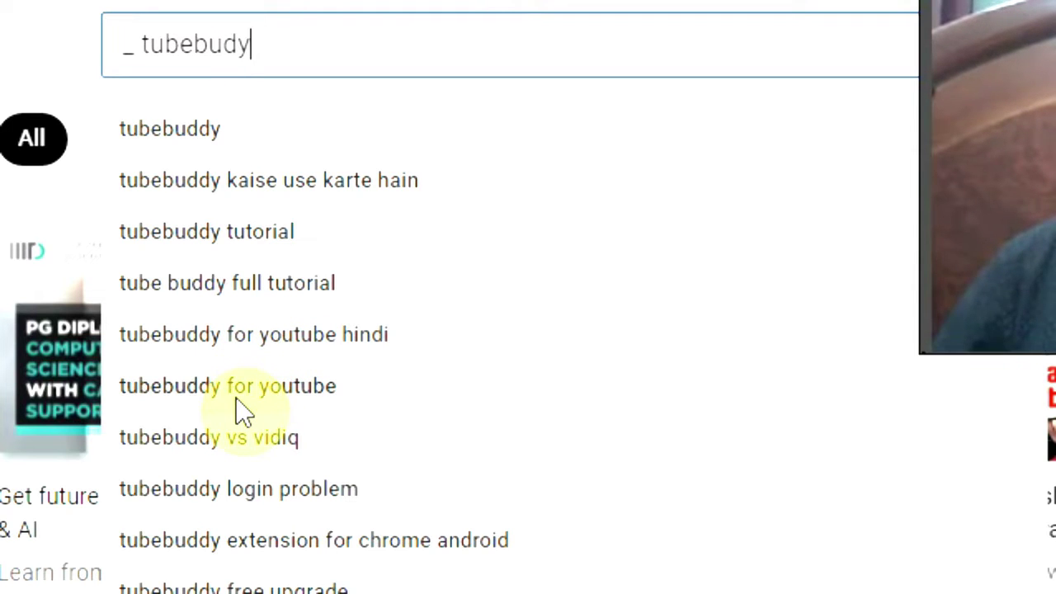
left_click(316, 384)
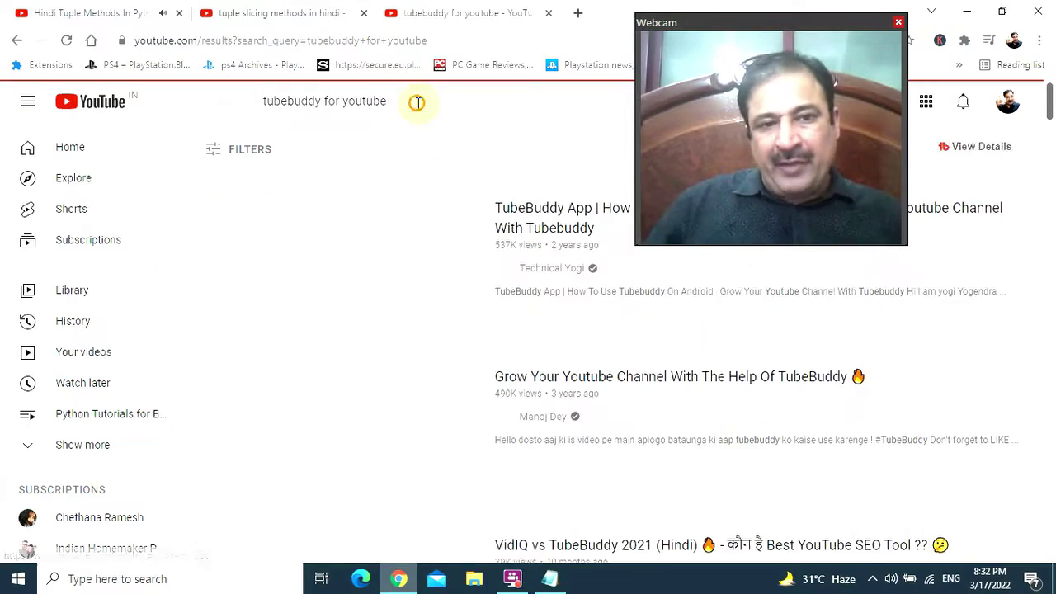
Copy the query "tubebuddy for youtube" from YouTube and add it to the end of the Notepad list
left_click_drag(416, 101, 243, 102)
key("ctrl+c")
left_click(537, 589)
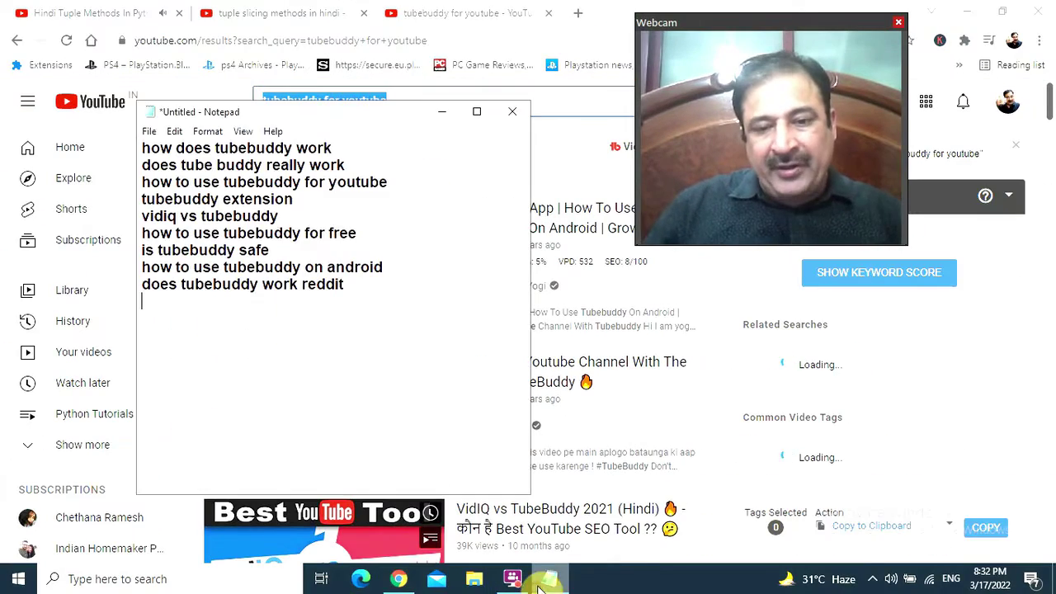
key("ctrl+v")
left_click(795, 27)
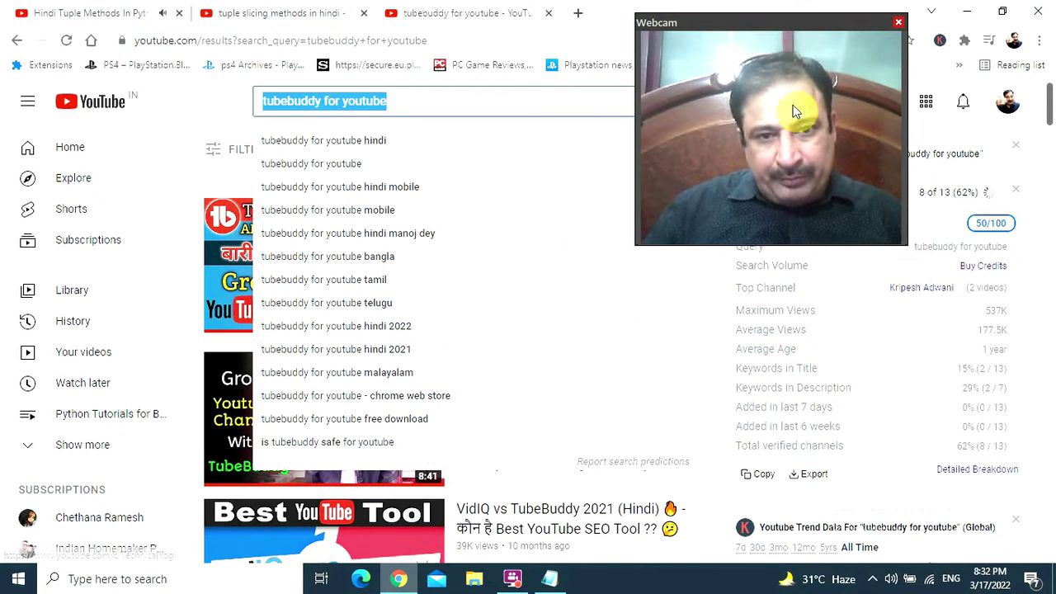
left_click_drag(830, 28, 888, 270)
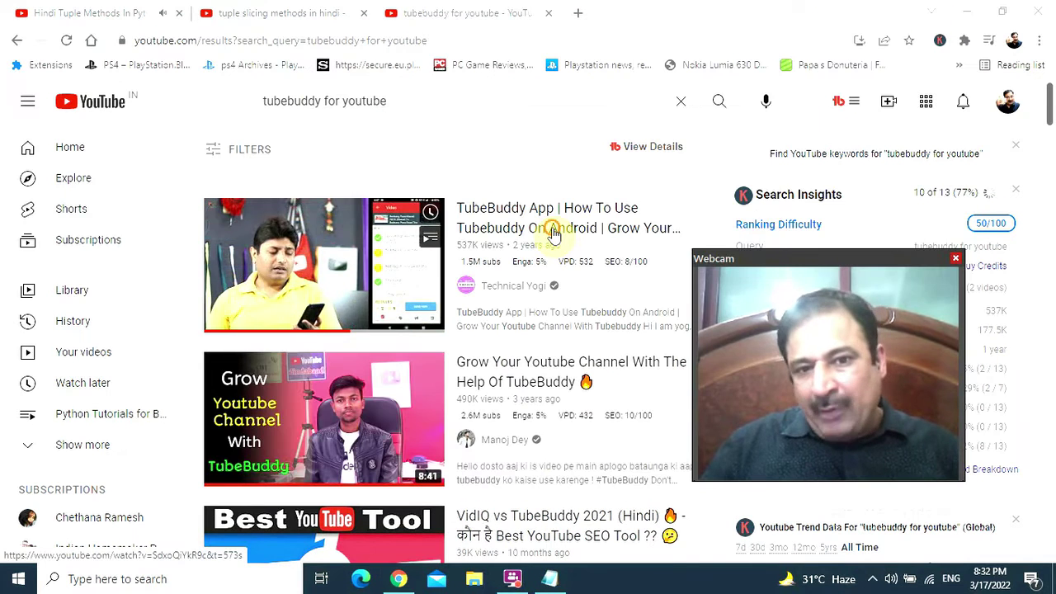
Open the first search result, "TubeBuddy App | How To Use Tubebuddy On Android", and copy all the keywords in its Tags list
left_click(553, 235)
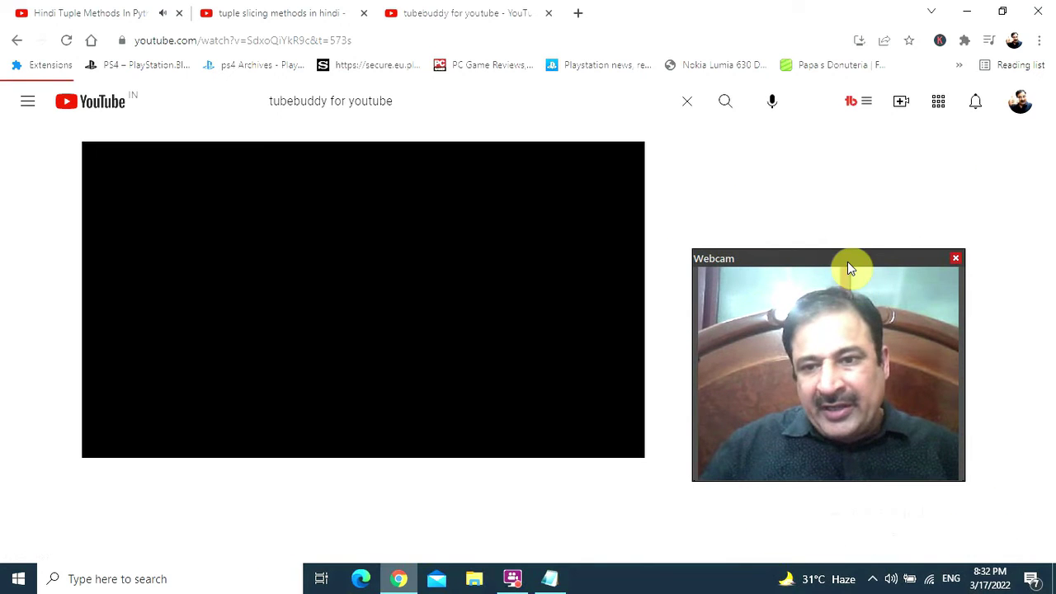
left_click_drag(847, 261, 382, 211)
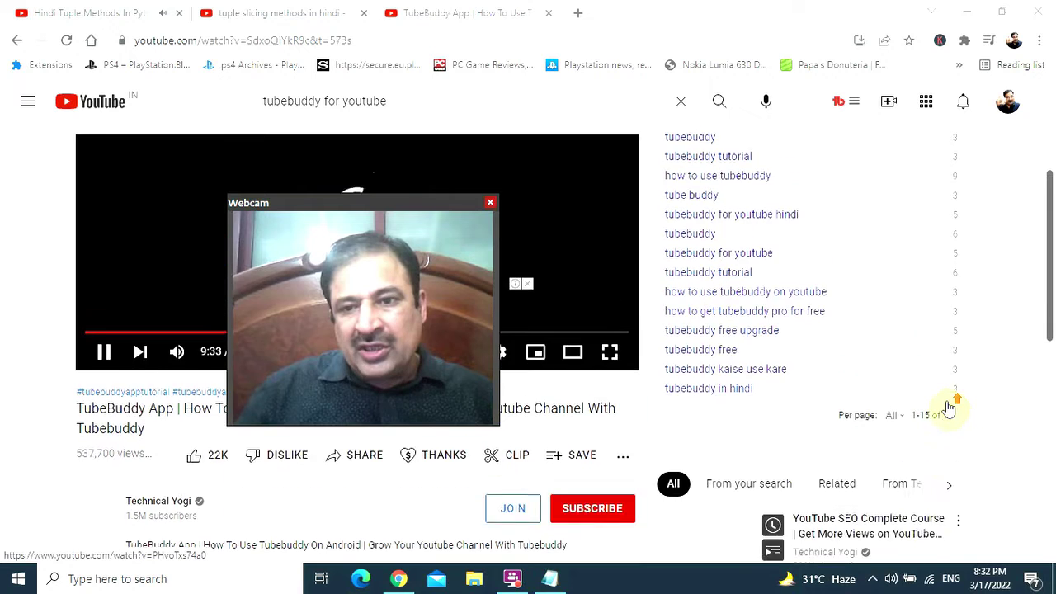
scroll(875, 462, "up", 1)
left_click_drag(776, 493, 663, 252)
key("ctrl+c")
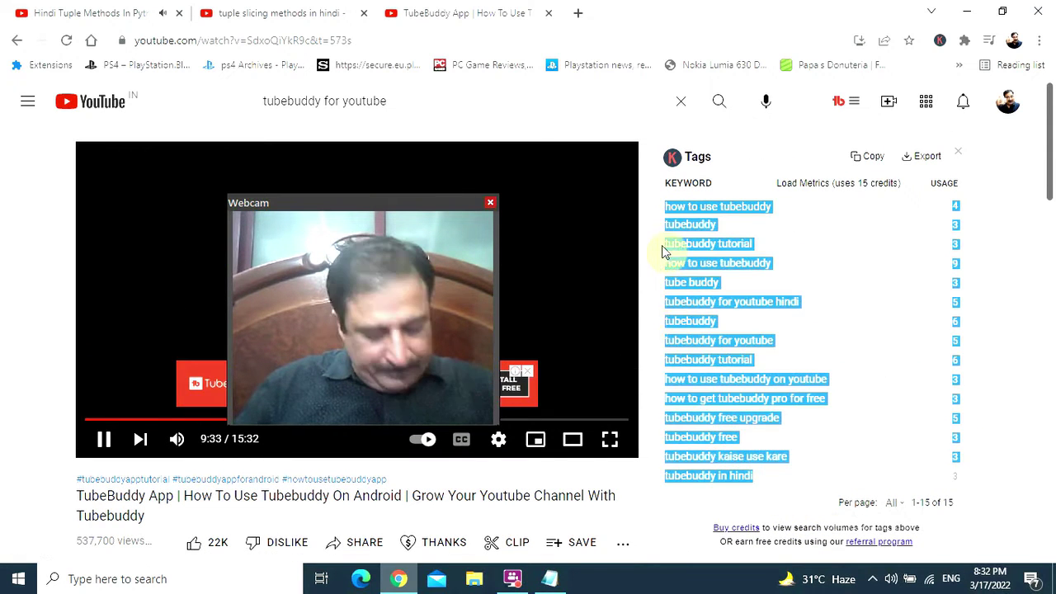
Paste the video's tags at the end of the Notepad list and move the Notepad window off the video
left_click(550, 578)
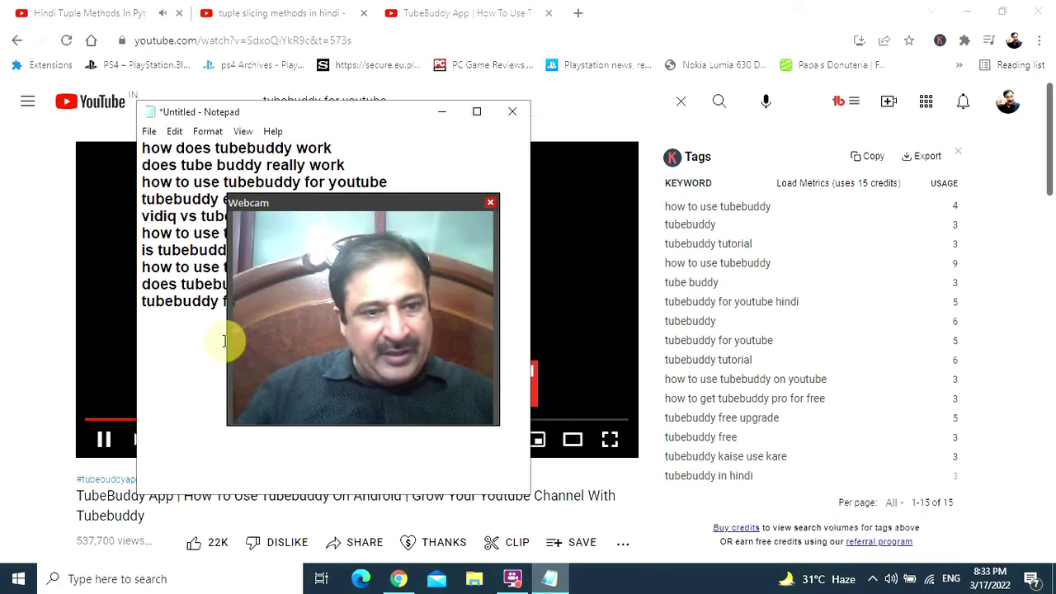
left_click_drag(381, 208, 858, 192)
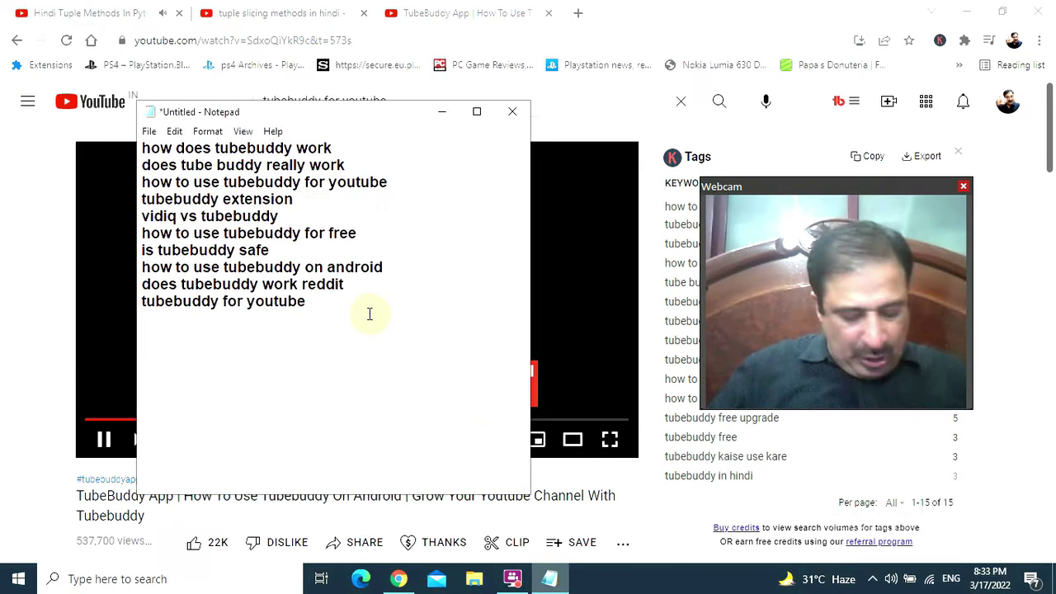
key("ctrl+v")
scroll(314, 283, "up", 2)
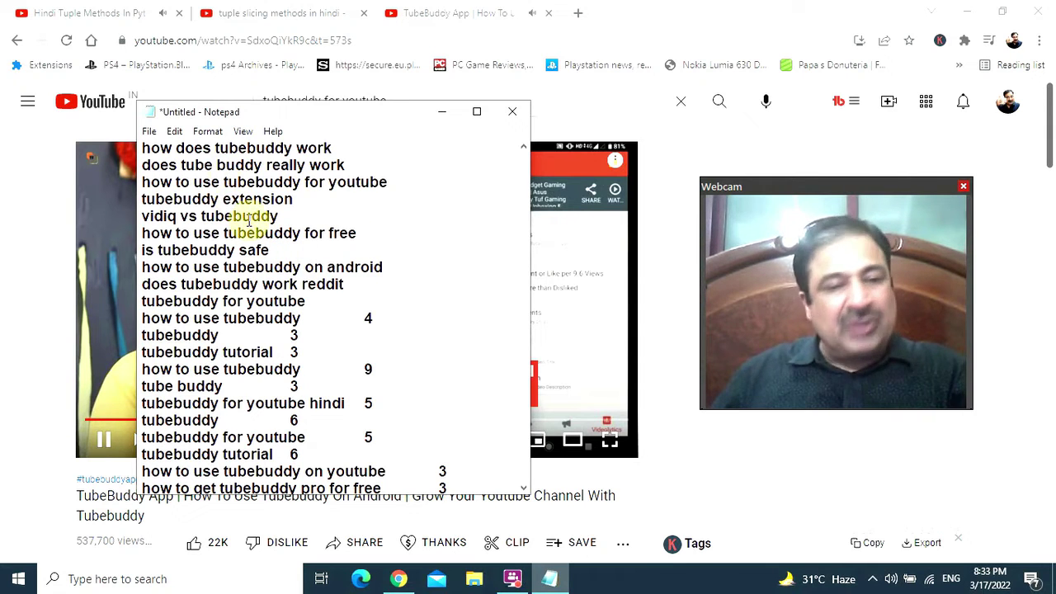
left_click_drag(272, 112, 606, 146)
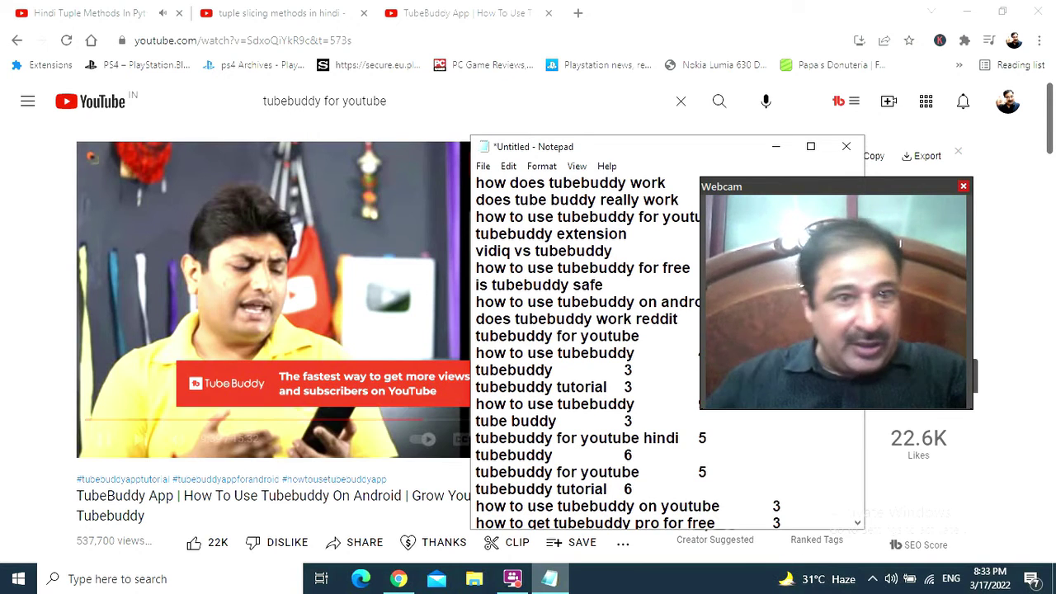
Load the own YouTube channel page in the first browser tab and open TubeBuddy's Keyword Explorer
left_click(20, 15)
left_click(219, 40)
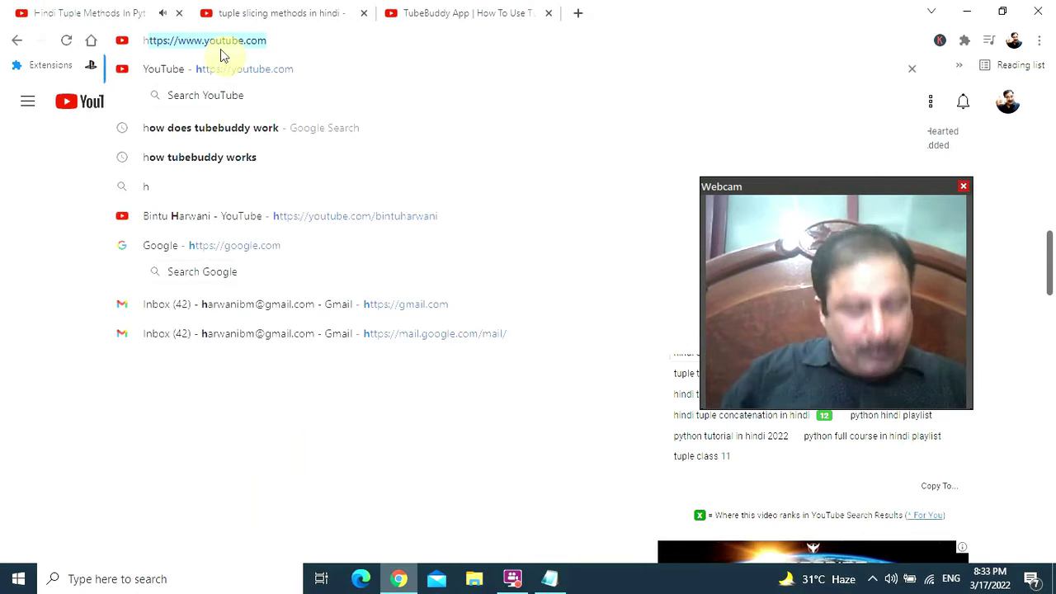
left_click(429, 213)
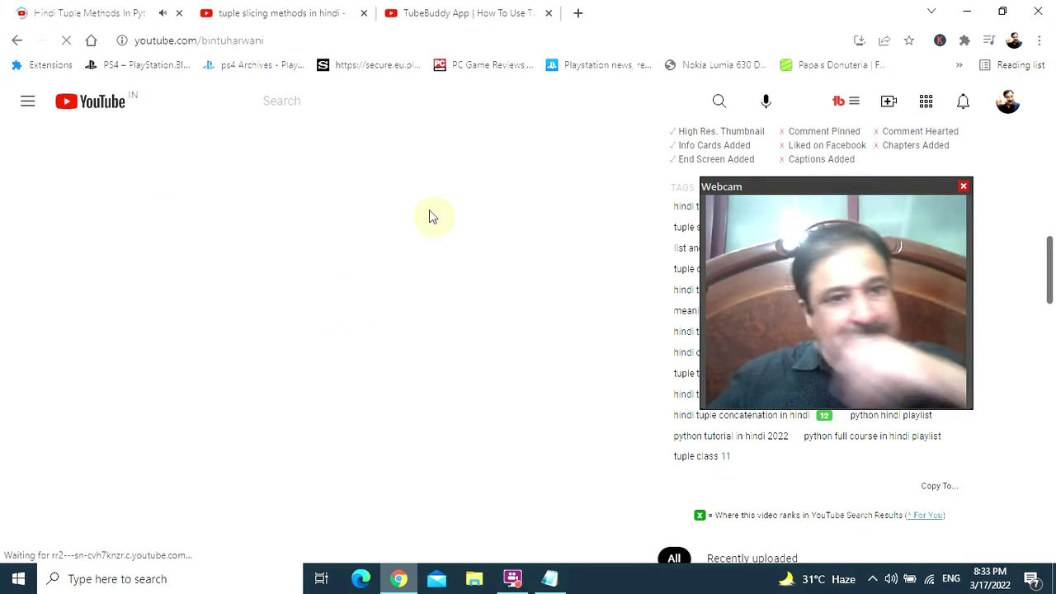
left_click_drag(890, 189, 381, 272)
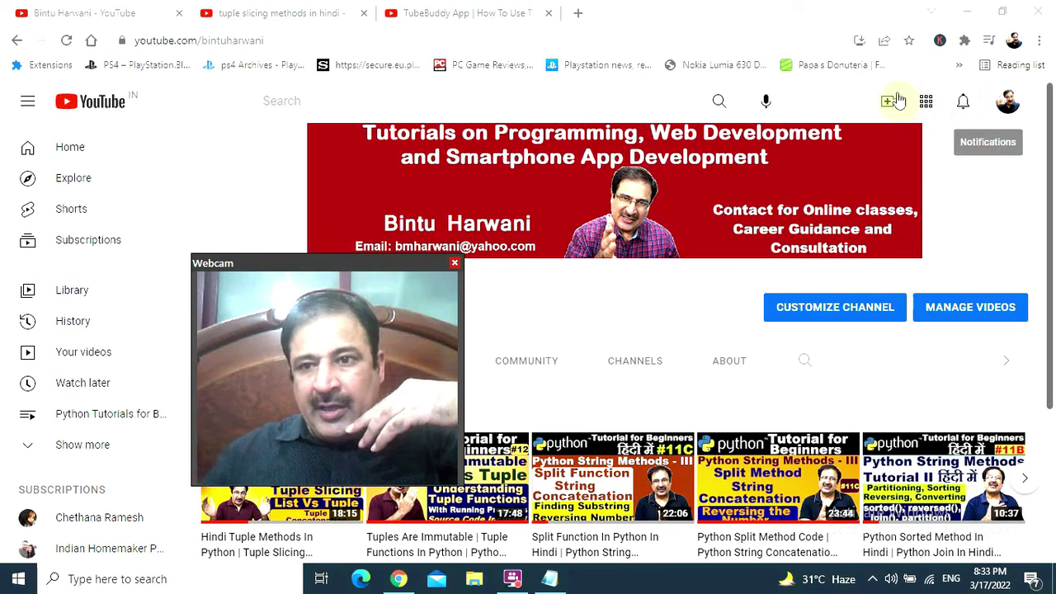
left_click(844, 101)
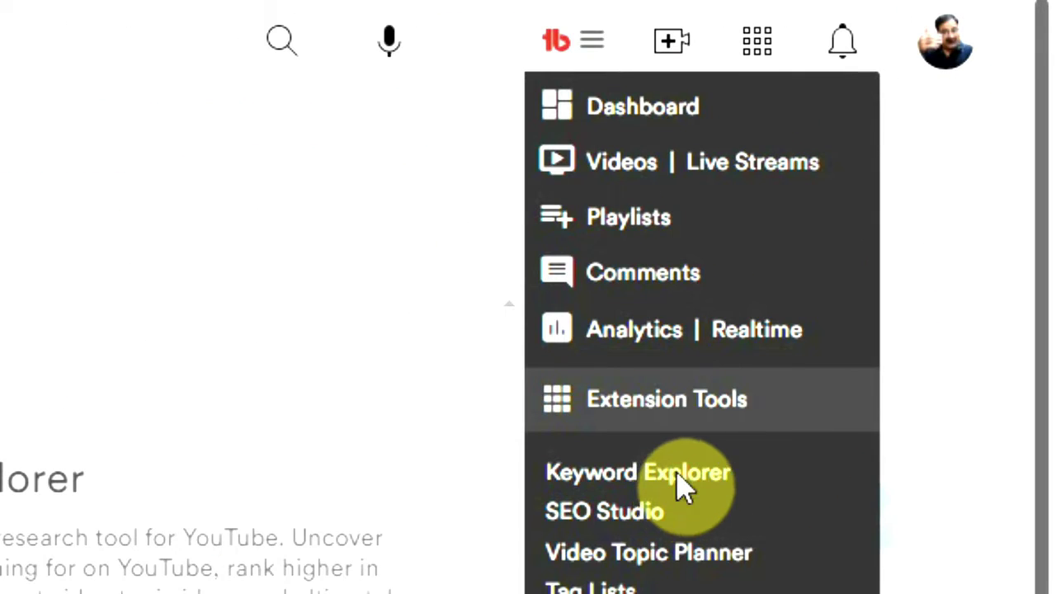
left_click(680, 479)
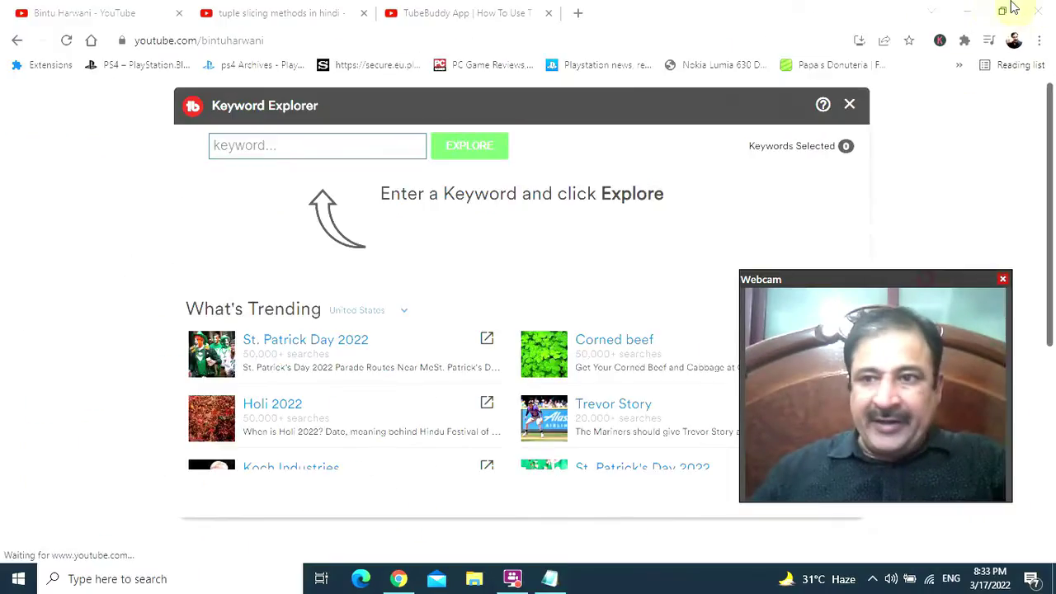
Place Notepad beside the browser and explore its first keyword, "how does tubebuddy work", in Keyword Explorer
key("alt+Tab")
left_click_drag(749, 94, 844, 29)
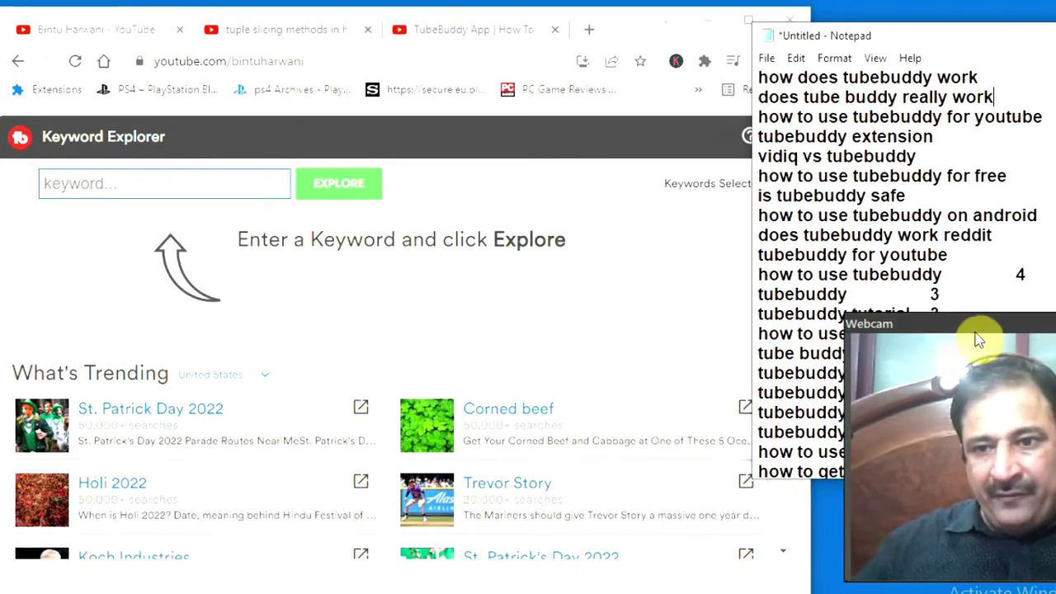
left_click_drag(979, 77, 770, 66)
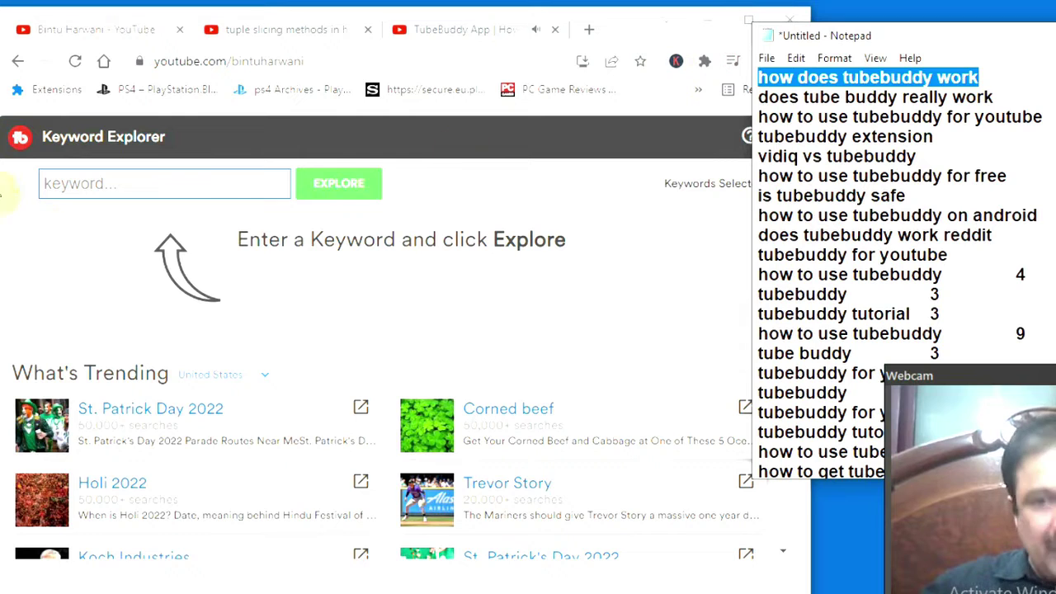
left_click(91, 192)
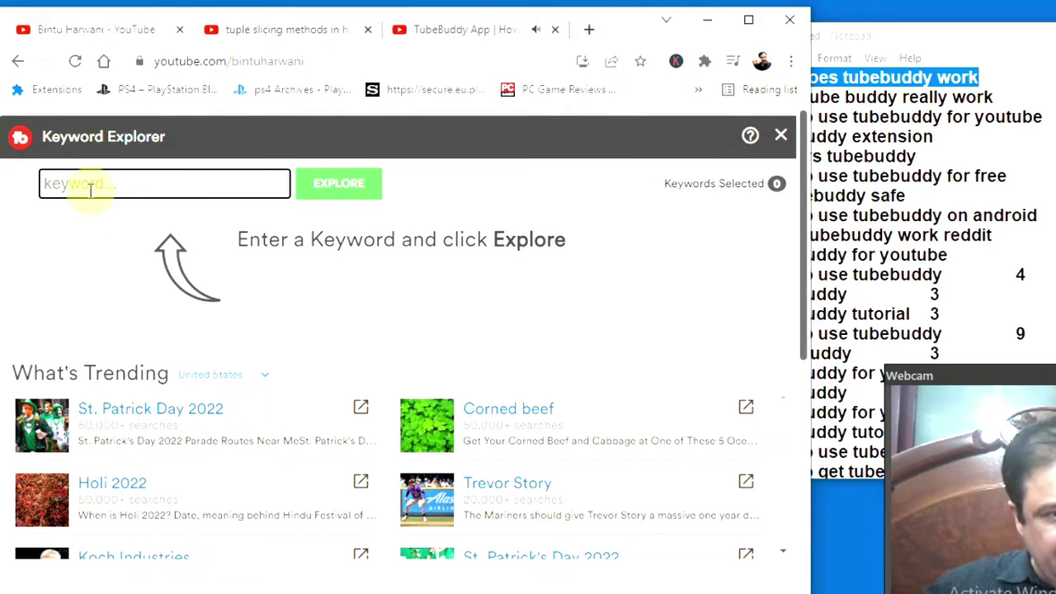
left_click(329, 197)
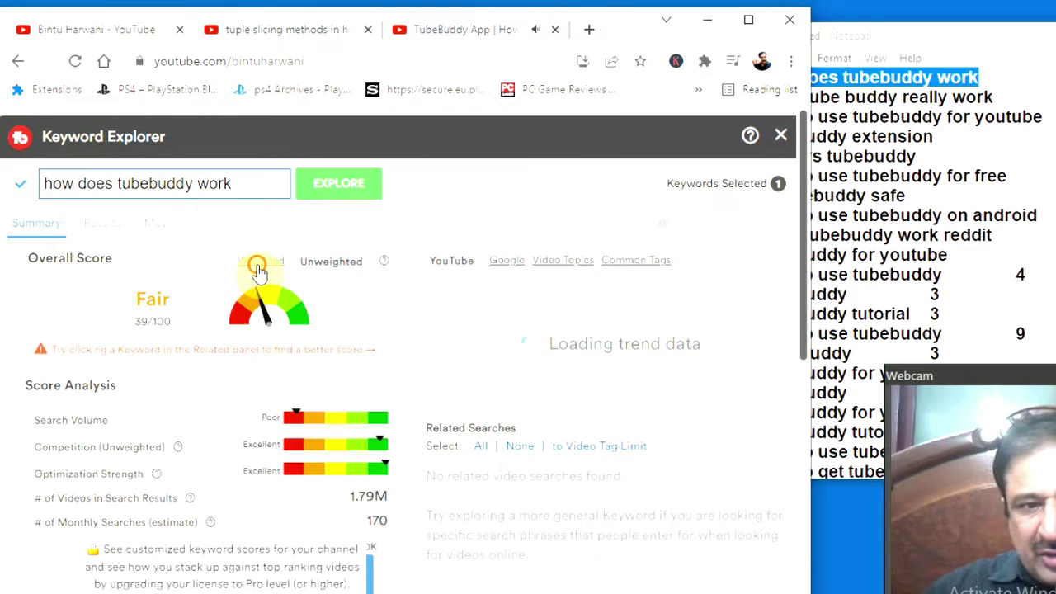
Try to view the keyword's weighted score, and note the score 39 beside "how does tubebuddy work" in Notepad
left_click(258, 262)
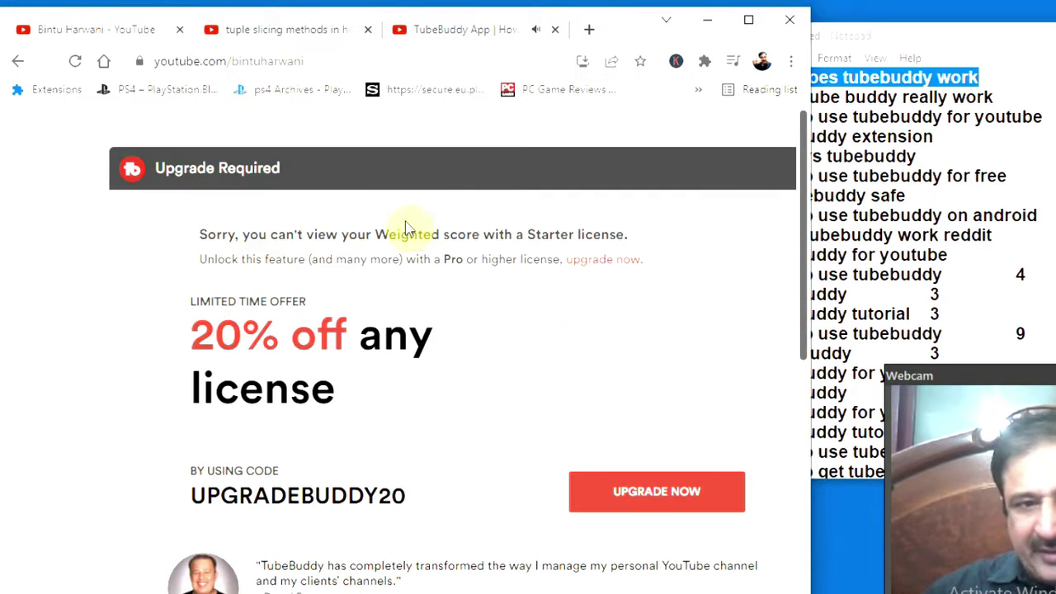
left_click_drag(245, 182, 95, 183)
left_click(1044, 77)
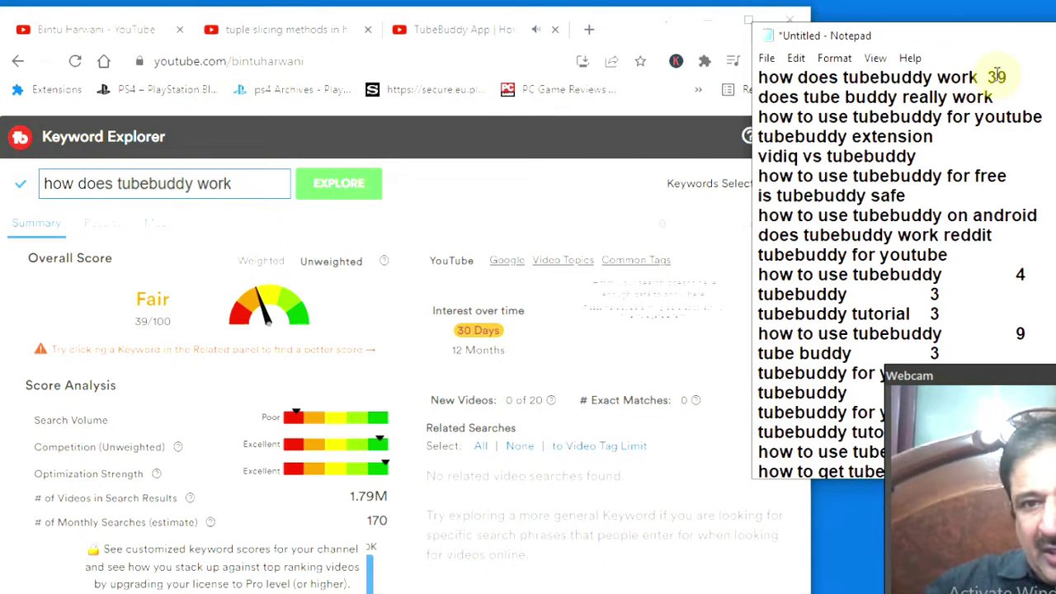
Explore the keyword "does tube buddy really work" from the Notepad list and note the score 88 beside it
left_click_drag(1006, 92, 731, 91)
key("ctrl+c")
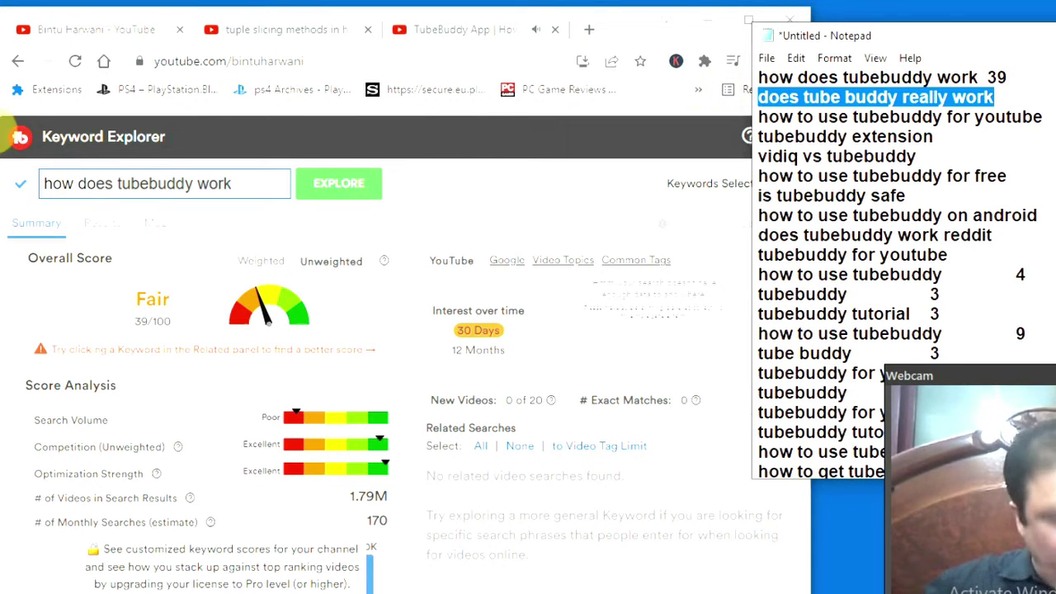
left_click(274, 190)
key("ctrl+a")
key("ctrl+v")
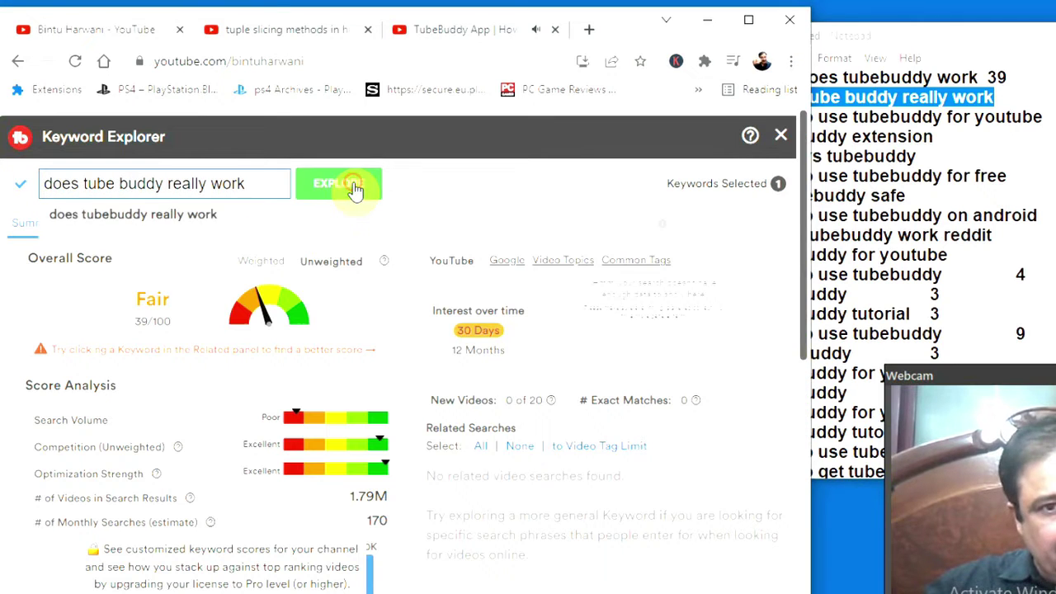
left_click(355, 188)
left_click(1033, 102)
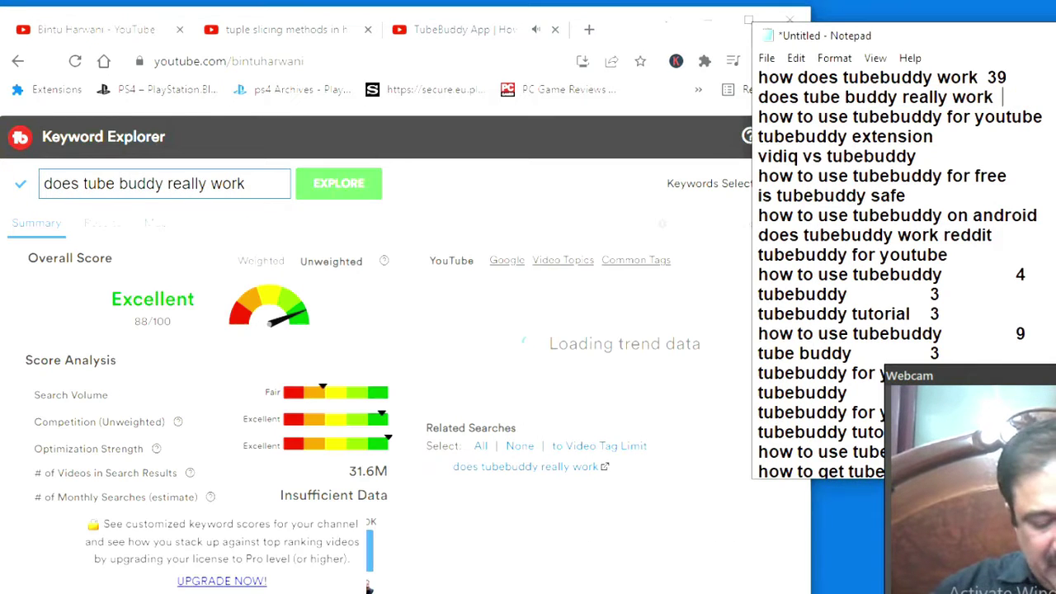
type("88")
Explore the keyword "how to use tubebuddy for youtube" from the Notepad list and note the score 32 beside it
key("Right")
key("shift+End")
key("ctrl+c")
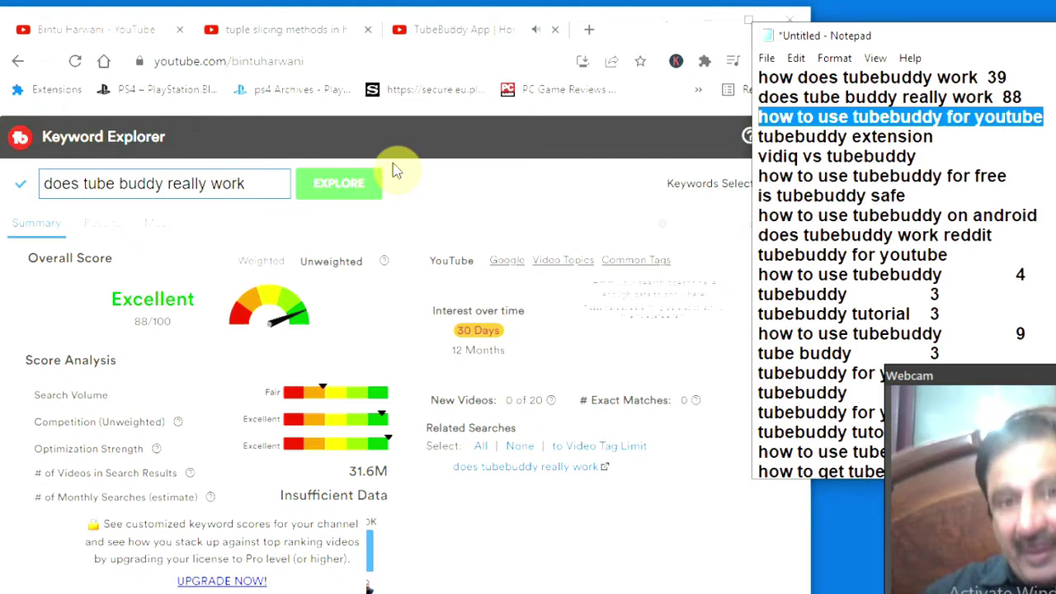
left_click(286, 173)
left_click_drag(272, 184, 27, 180)
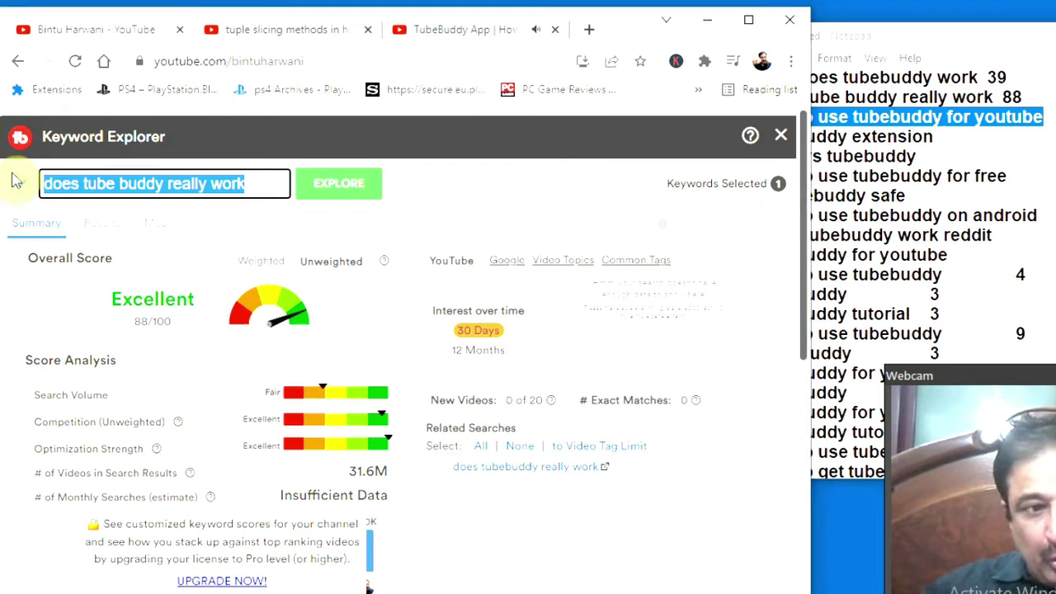
key("ctrl+v")
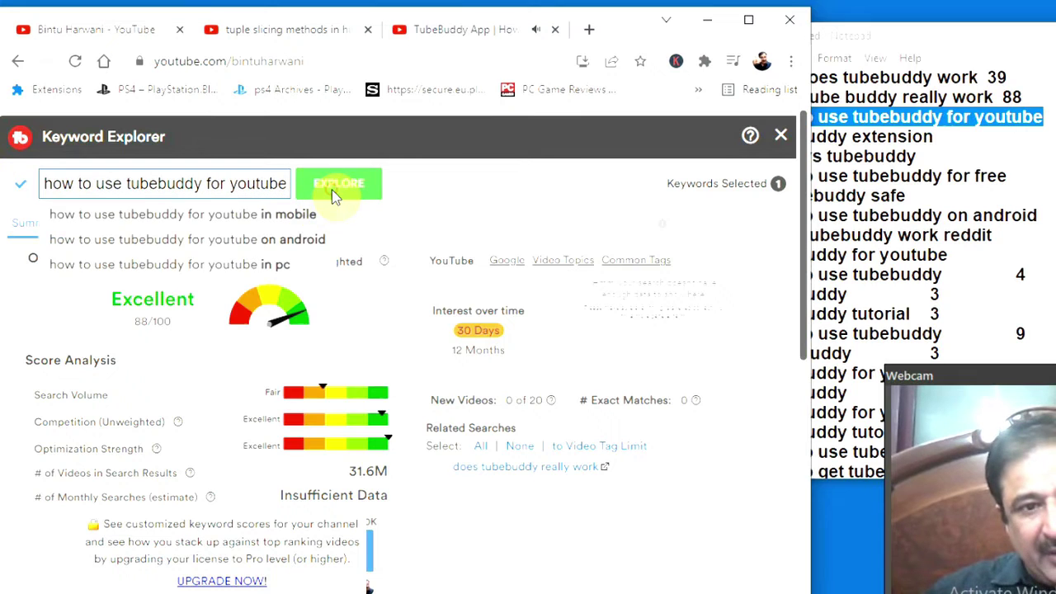
left_click(334, 196)
left_click(1048, 116)
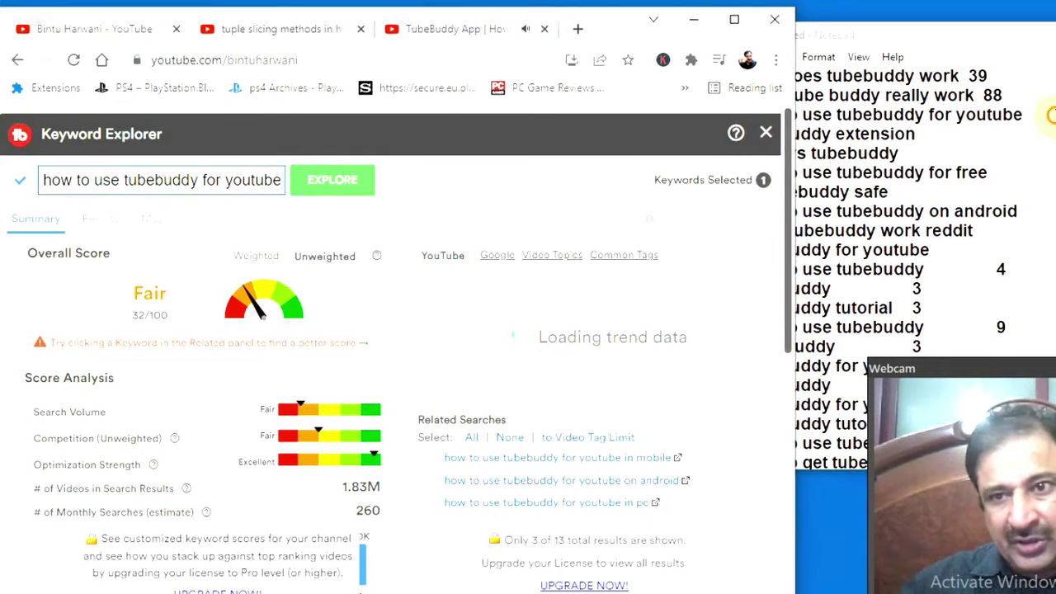
Copy the three related searches from Keyword Explorer and paste them at the end of the Notepad list after a blank line
left_click(677, 547)
left_click_drag(682, 521, 450, 458)
key("ctrl+c")
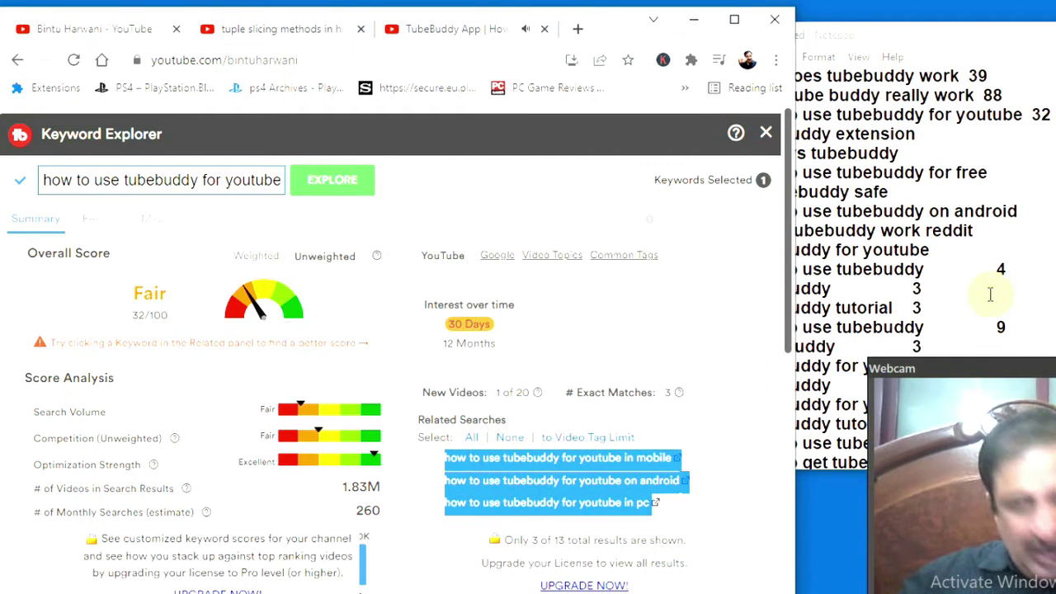
scroll(1053, 254, "down", 2)
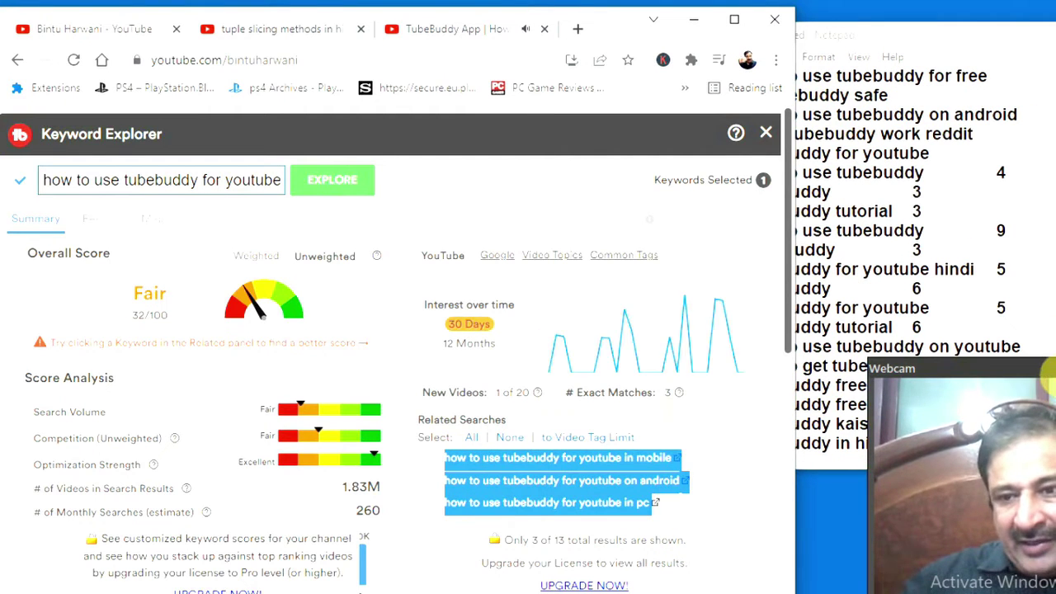
left_click(924, 447)
key("Return")
key("Return")
key("ctrl+v")
scroll(877, 297, "up", 3)
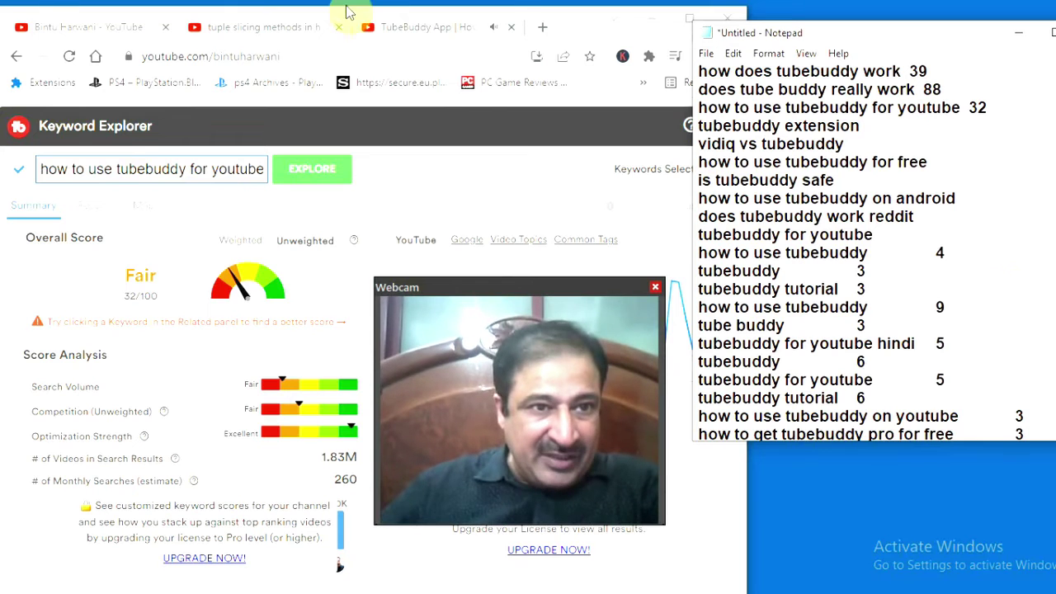
Leave Keyword Explorer and open the "Hindi Tuple Methods" video from the channel's uploads to show its tags
left_click(186, 24)
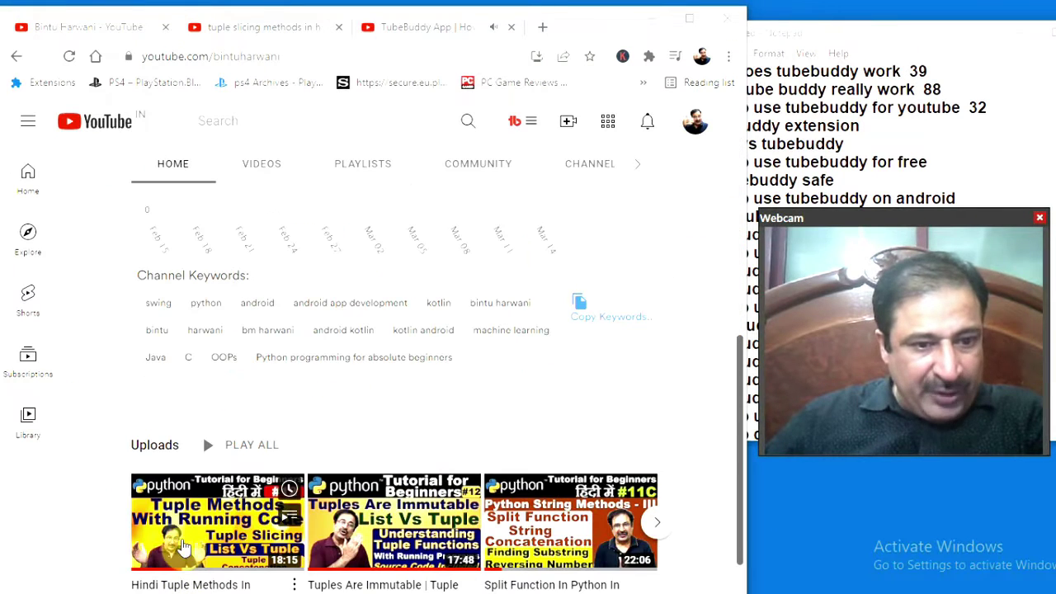
left_click(189, 518)
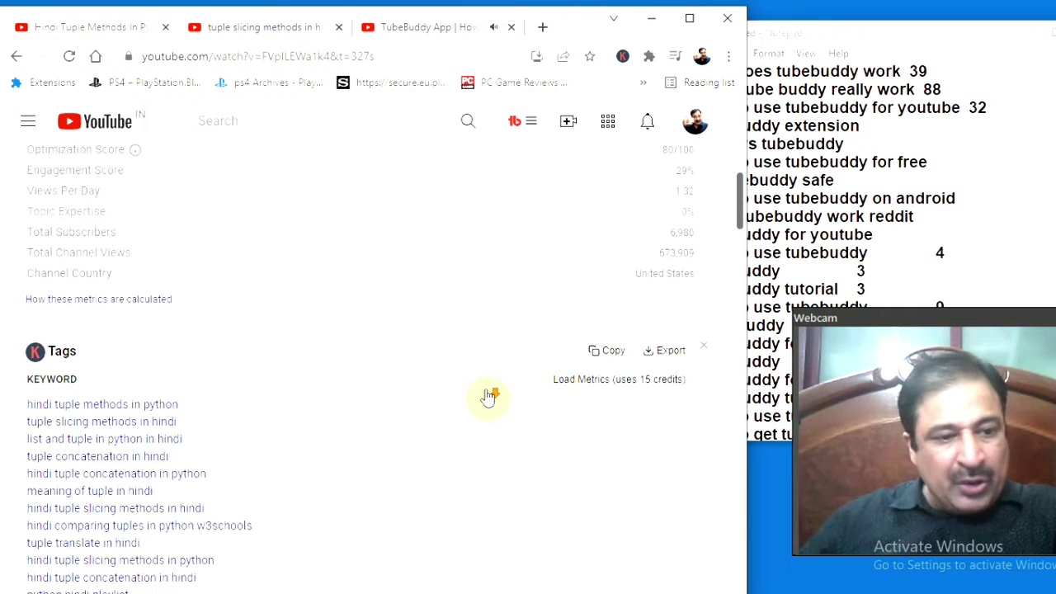
Expand the full description of the Hindi Tuple Methods video and compare its wording with the video's tags
scroll(488, 397, "down", 3)
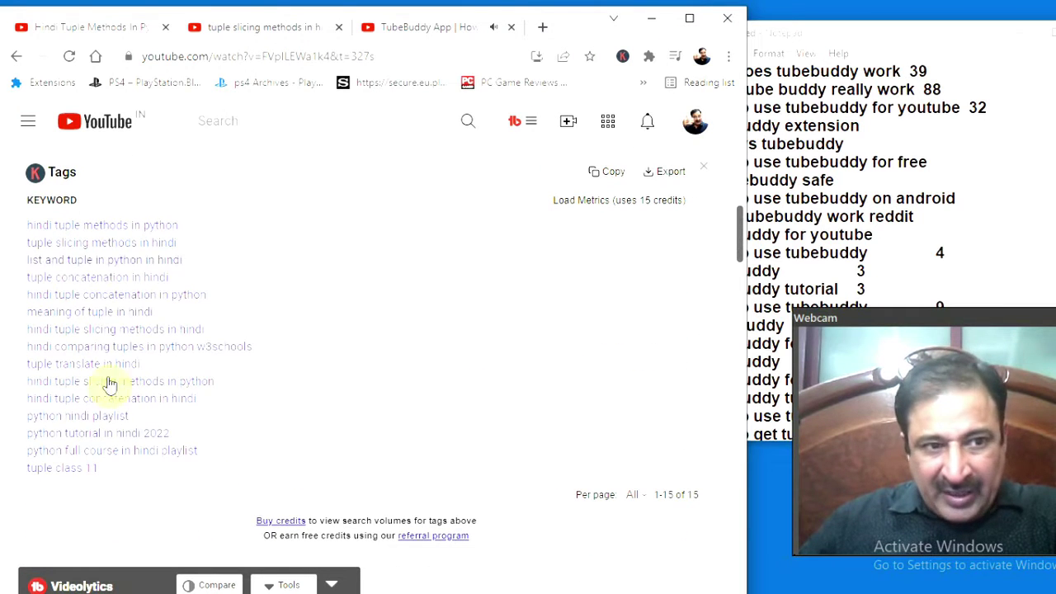
scroll(390, 398, "up", 8)
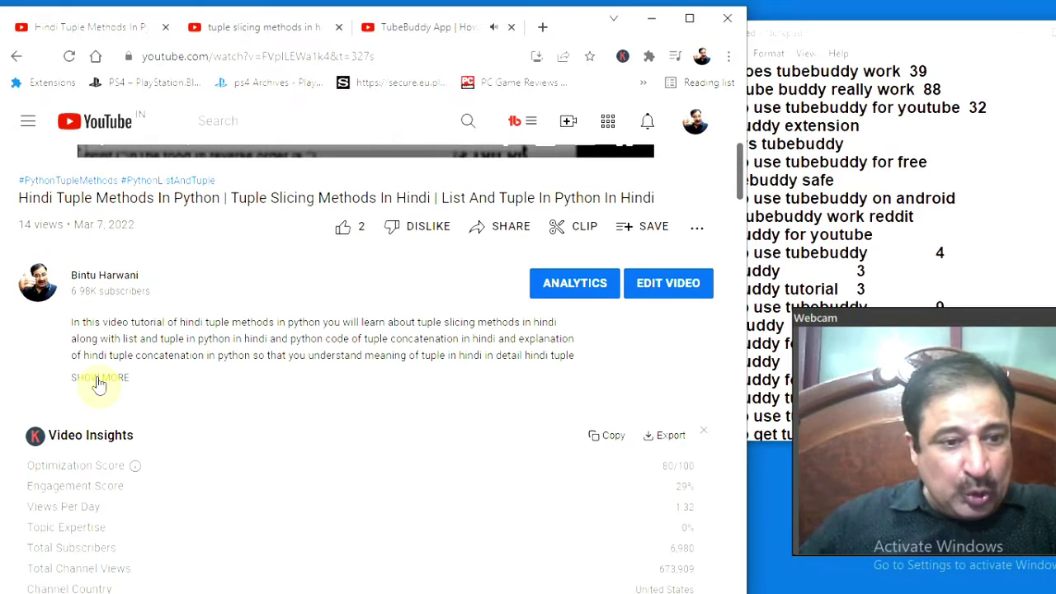
left_click(106, 379)
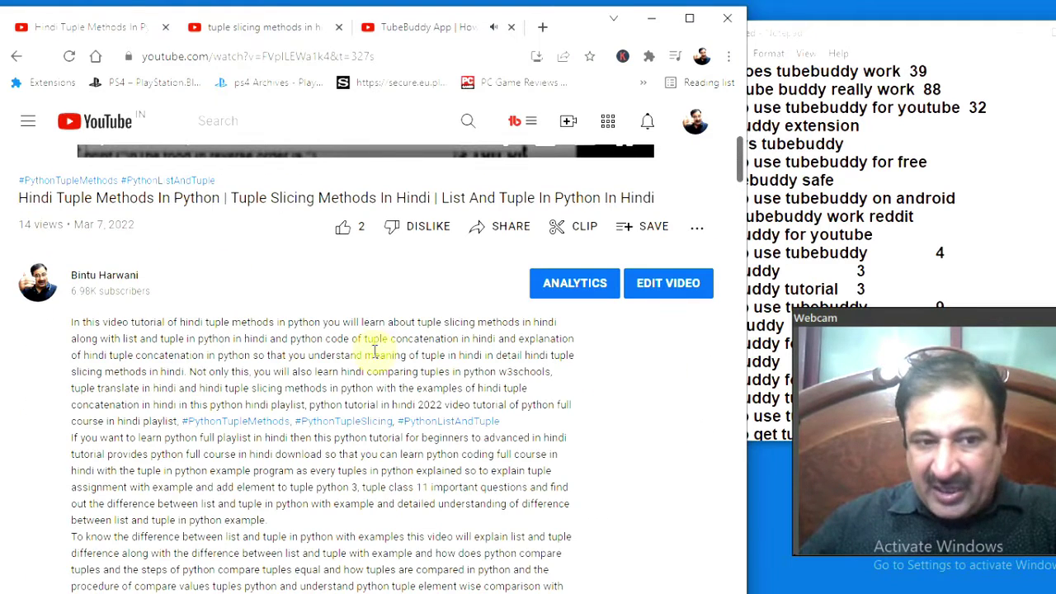
scroll(374, 347, "down", 3)
scroll(375, 338, "up", 3)
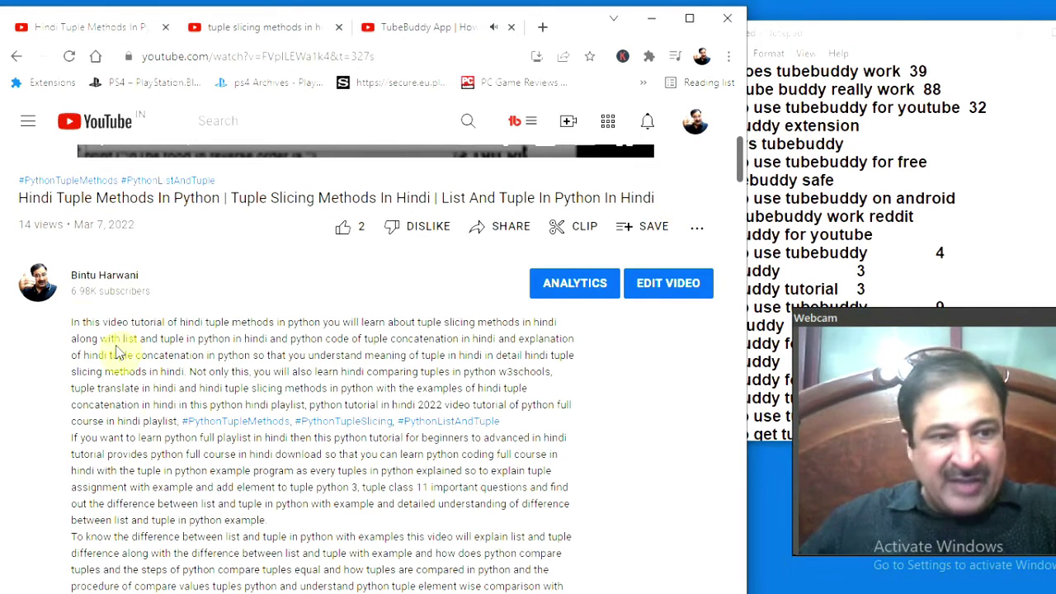
scroll(123, 405, "down", 15)
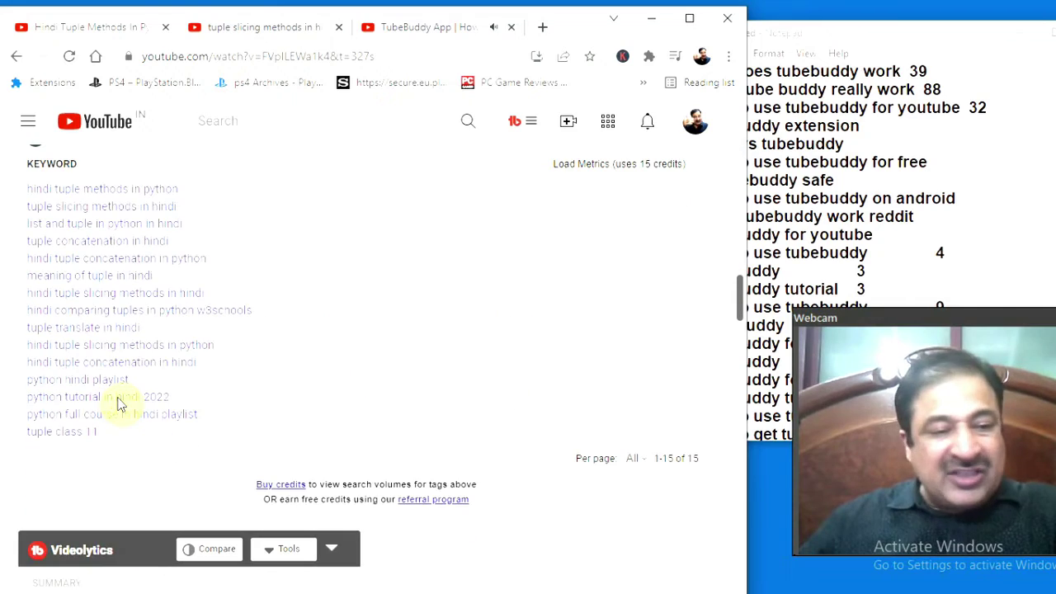
scroll(123, 400, "up", 10)
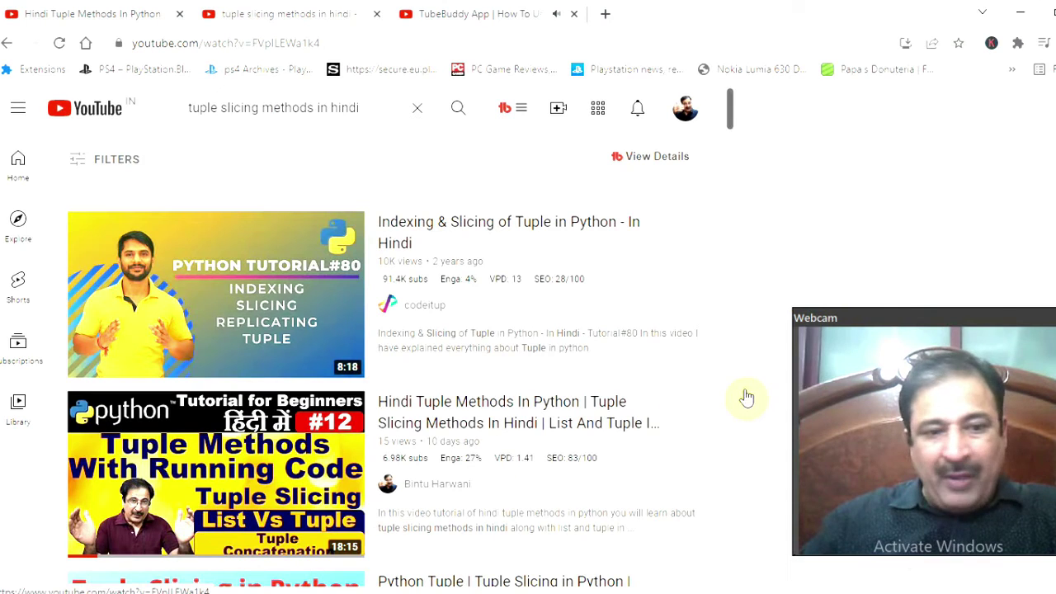
Open the Hindi Tuple Methods video from the "tuple slicing methods in hindi" results and examine its Videolytics SEO score breakdown and creator-suggested metric
left_click_drag(923, 323, 233, 362)
scroll(1050, 165, "down", 5)
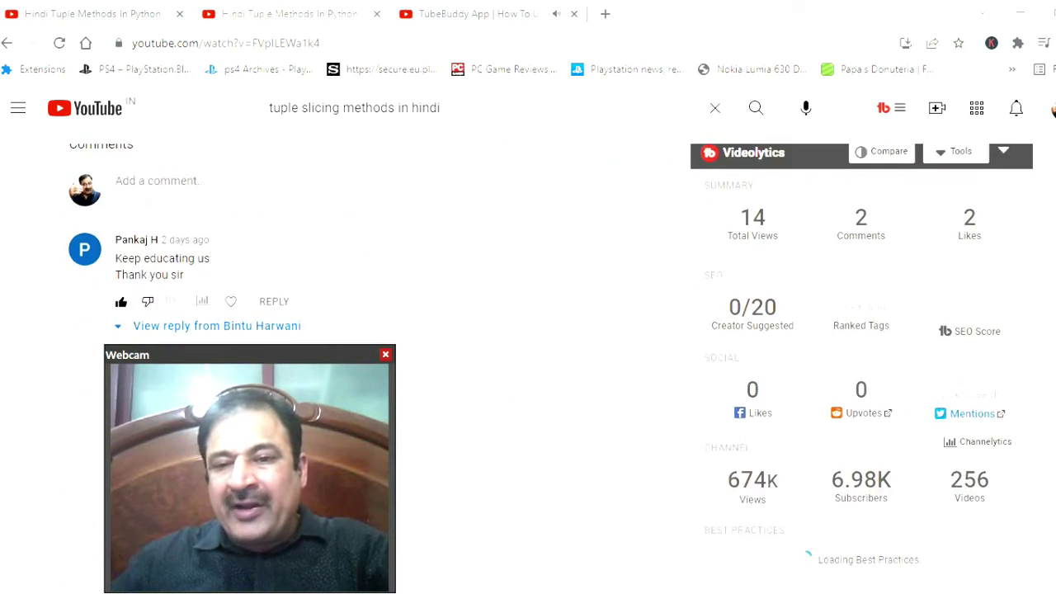
scroll(978, 177, "up", 5)
scroll(1051, 224, "up", 3)
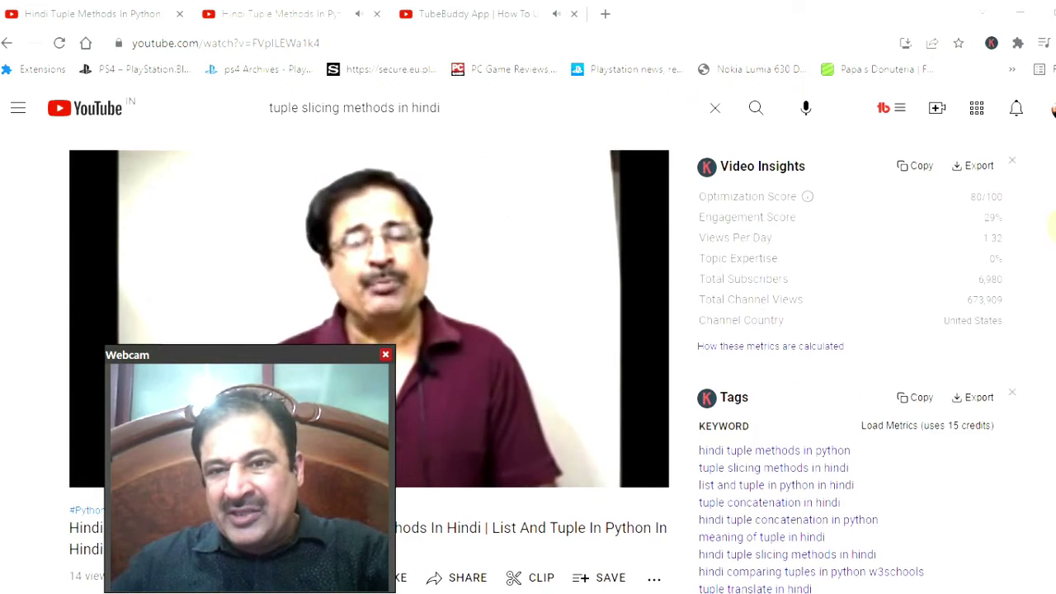
scroll(1051, 227, "down", 8)
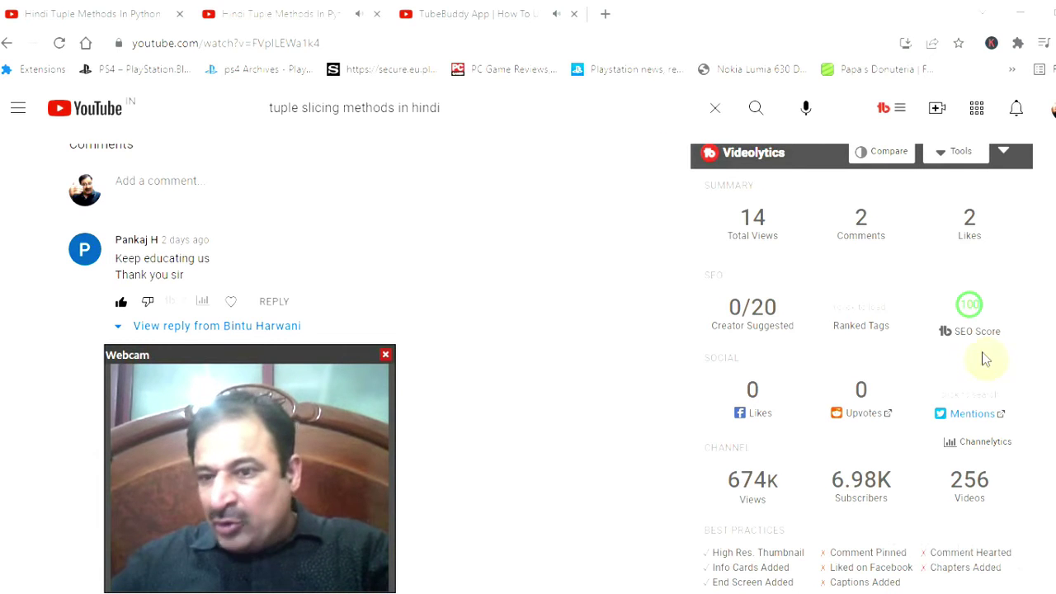
mouse_move(974, 313)
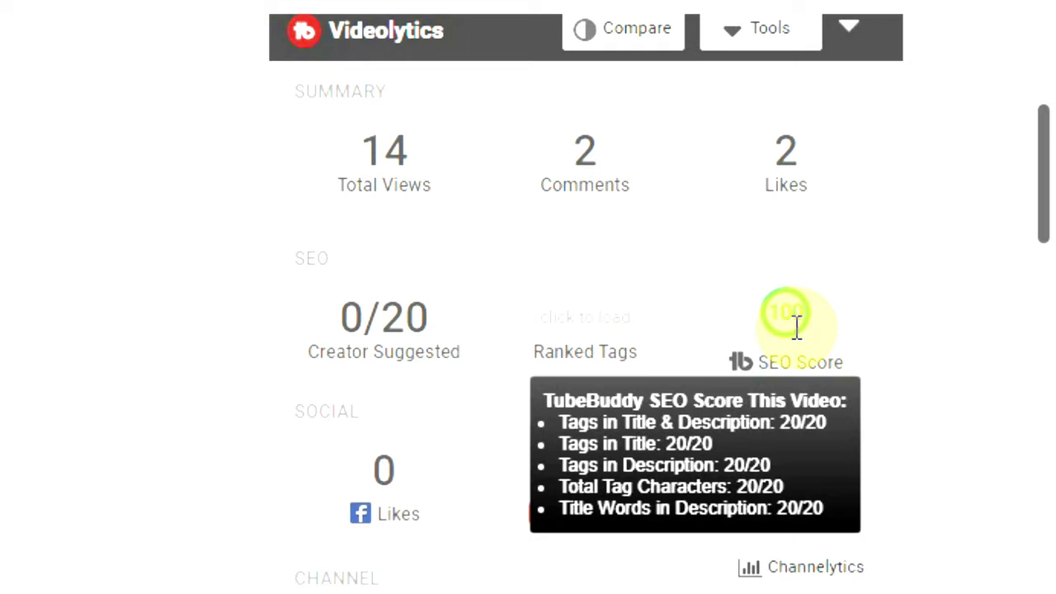
mouse_move(606, 339)
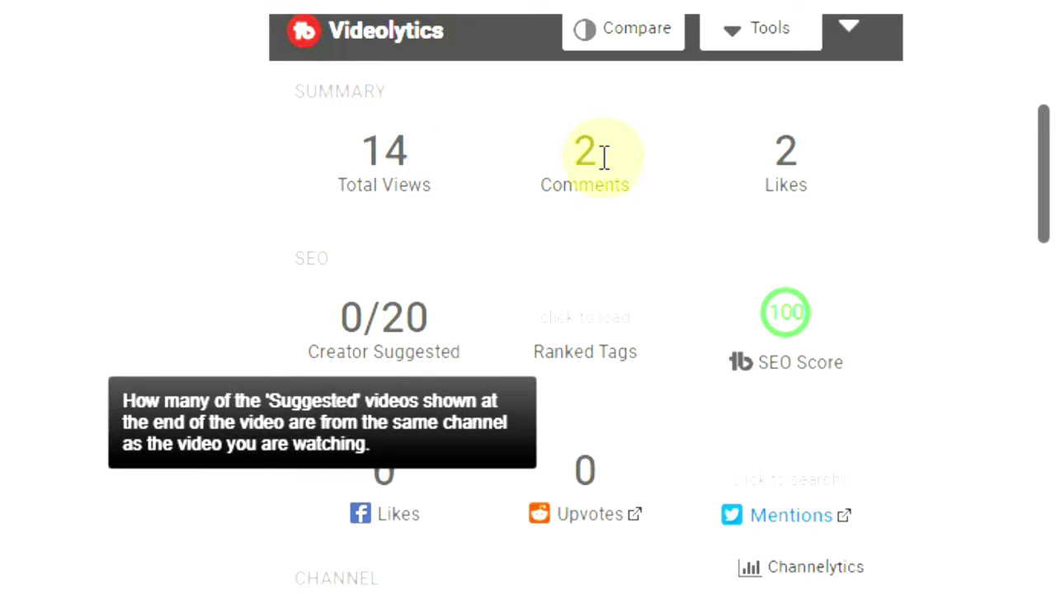
scroll(920, 332, "down", 2)
scroll(867, 248, "up", 2)
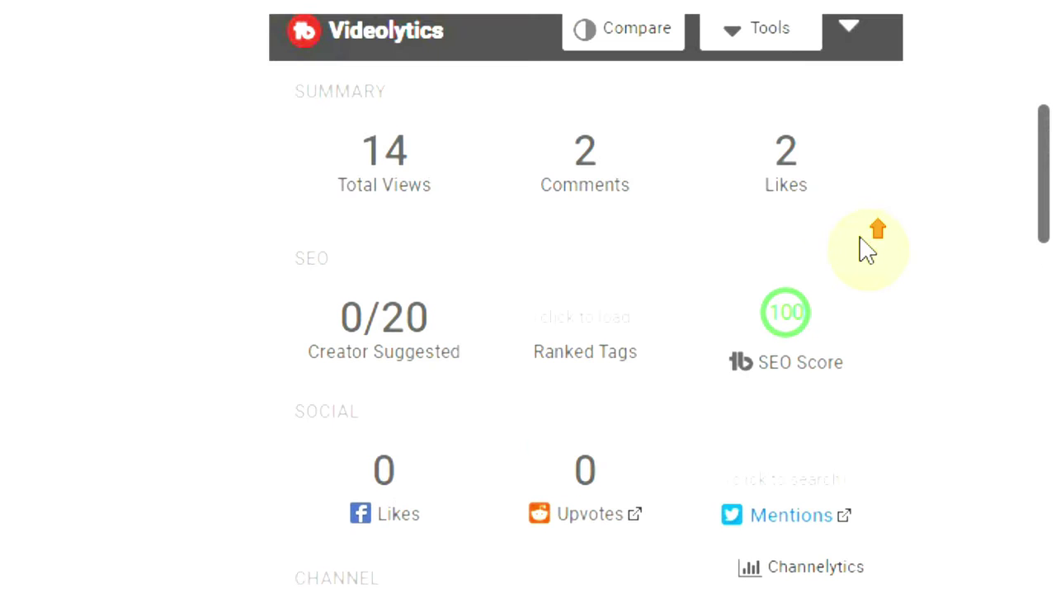